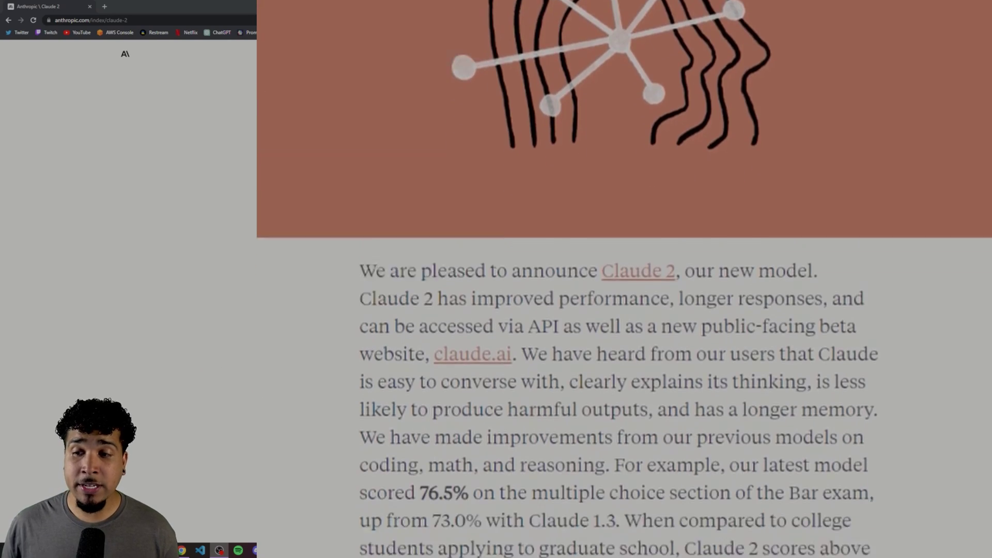
- Highlight the Bar exam scores (76.5% vs 73.0) and Codex HumanEval coding scores (71.2% vs 56.0%)
{"action": "scroll", "coordinate": [299, 303], "scroll_direction": "down", "scroll_amount": 2}
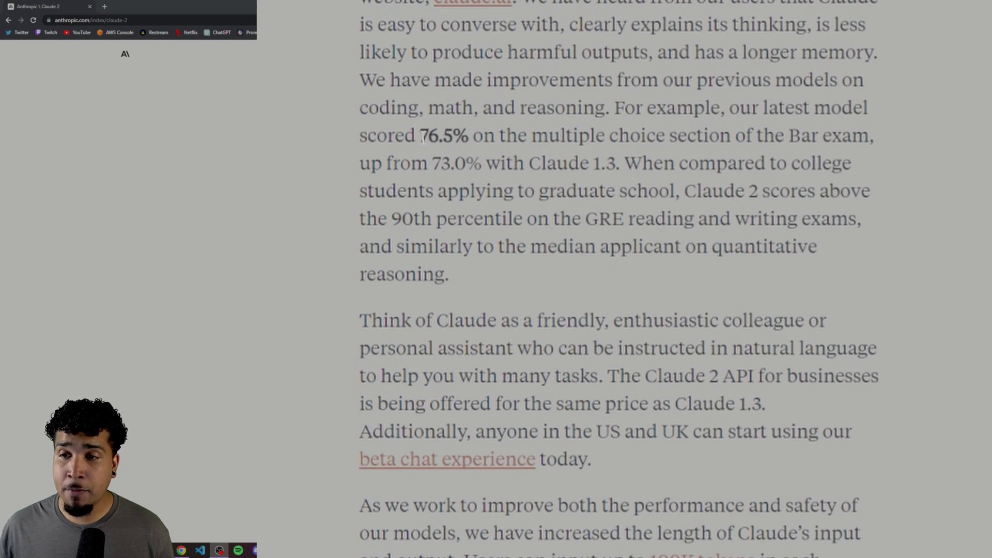
{"action": "left_click_drag", "start_coordinate": [421, 136], "coordinate": [476, 145]}
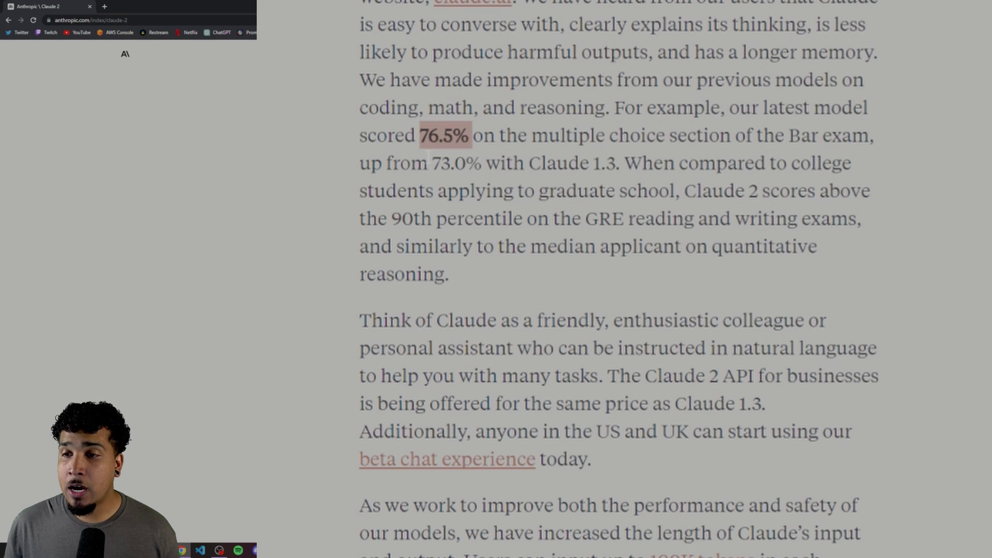
{"action": "left_click_drag", "start_coordinate": [428, 163], "coordinate": [466, 163]}
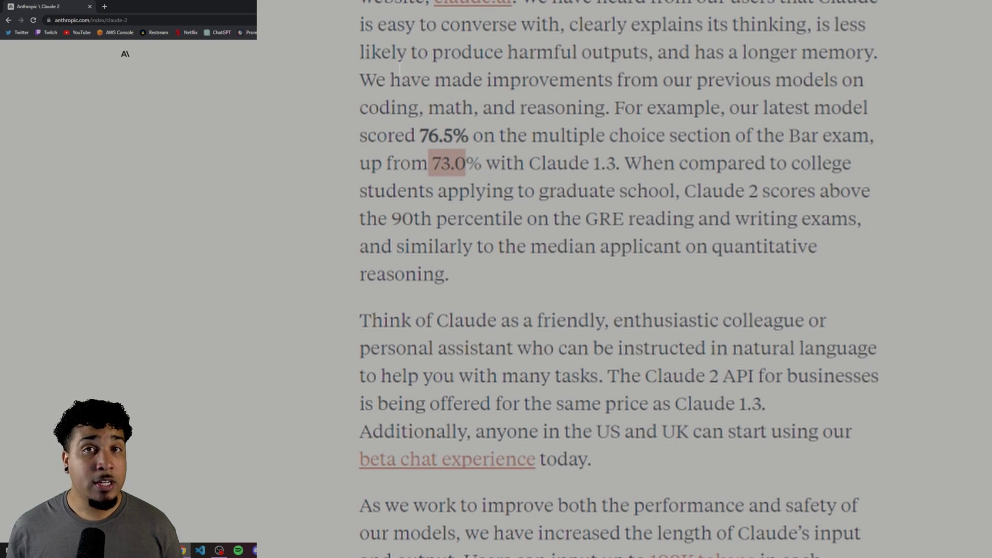
{"action": "scroll", "coordinate": [649, 137], "scroll_direction": "down", "scroll_amount": 12}
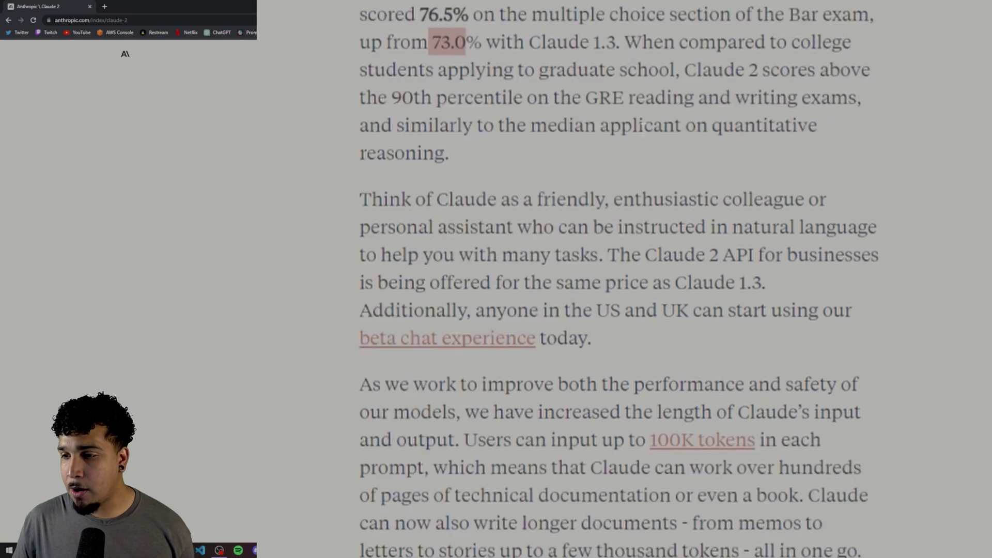
{"action": "left_click_drag", "start_coordinate": [797, 284], "coordinate": [714, 322]}
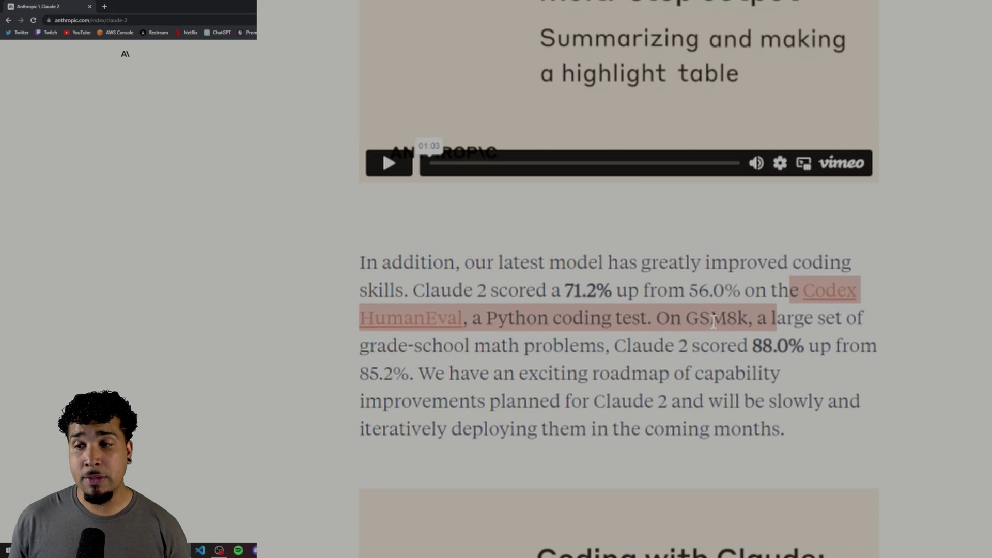
{"action": "left_click_drag", "start_coordinate": [685, 290], "coordinate": [746, 284]}
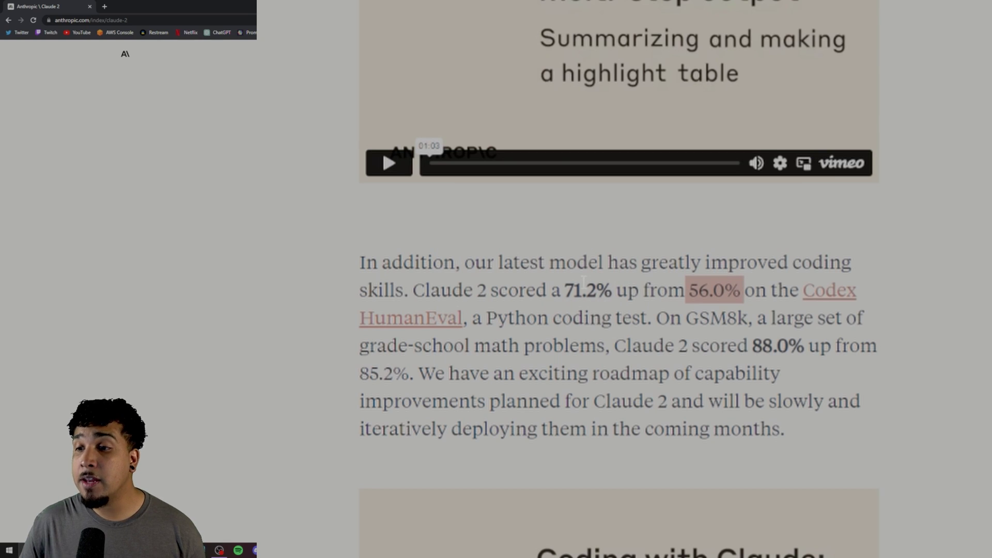
{"action": "left_click_drag", "start_coordinate": [546, 290], "coordinate": [617, 283]}
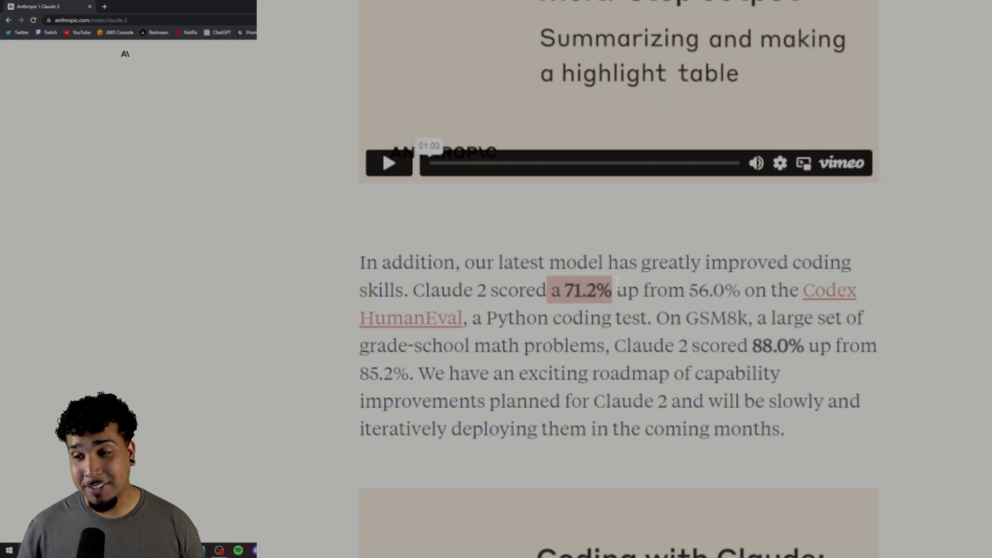
{"action": "left_click", "coordinate": [770, 297]}
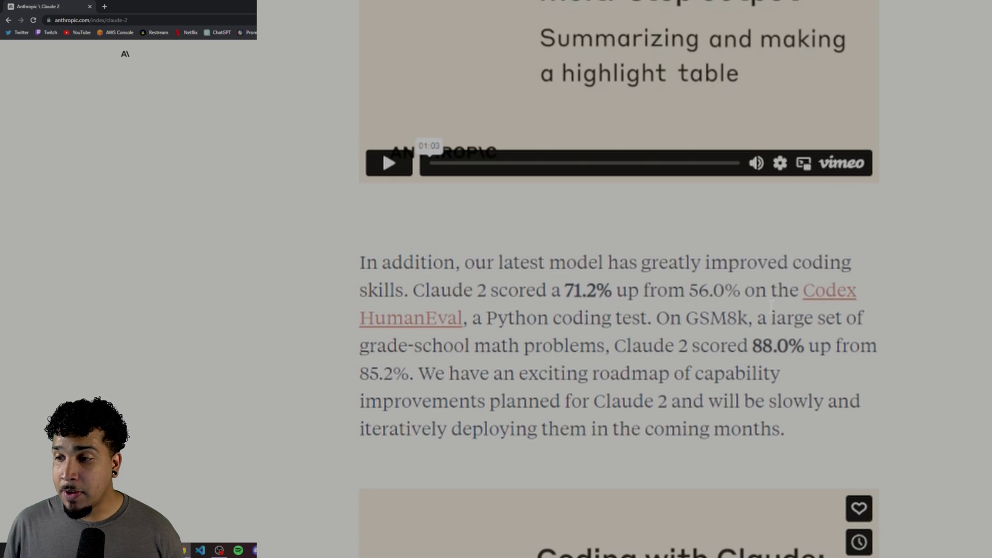
- Highlight the grade-school math scores (88.0% vs 85.2%) and the 2x better harmlessness claim
{"action": "left_click_drag", "start_coordinate": [355, 345], "coordinate": [603, 345]}
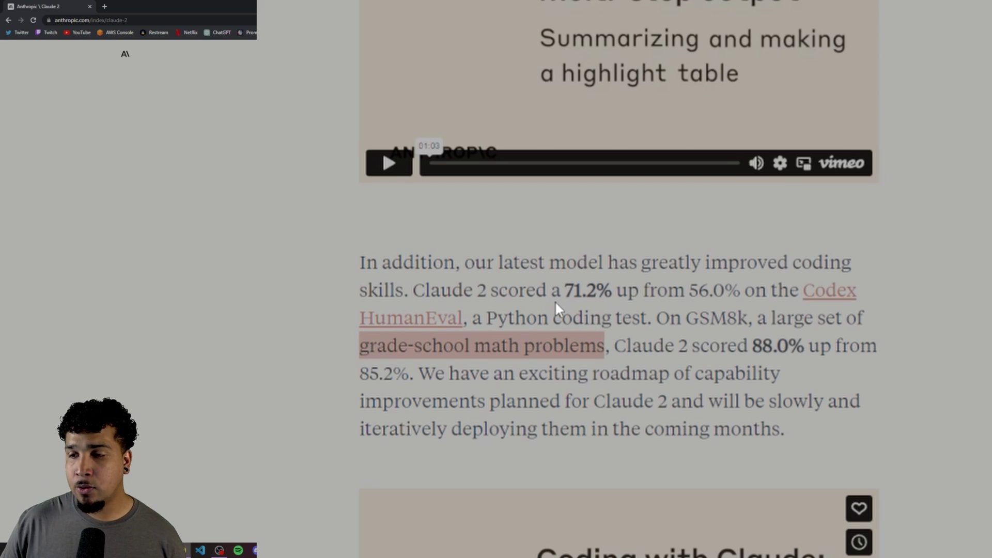
{"action": "left_click_drag", "start_coordinate": [738, 345], "coordinate": [833, 346]}
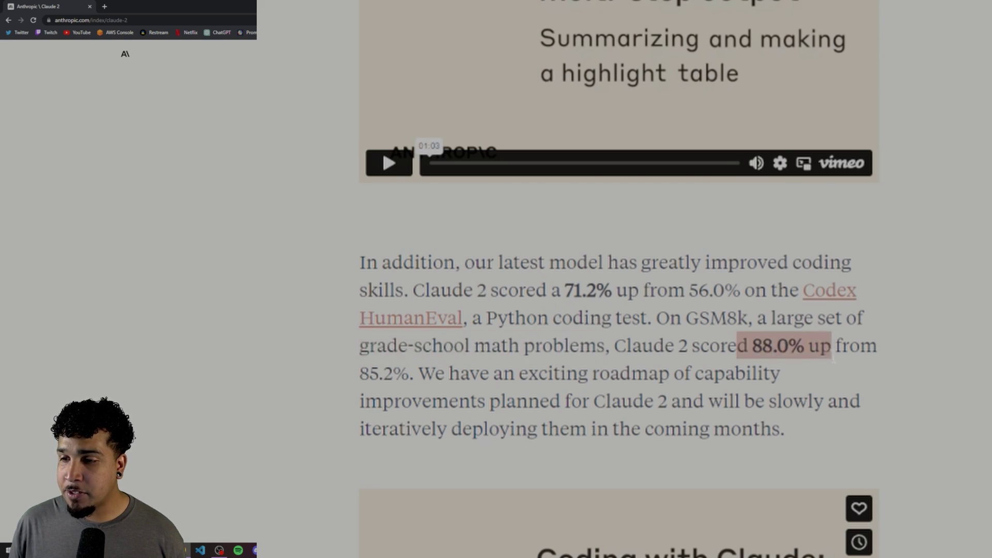
{"action": "left_click_drag", "start_coordinate": [358, 373], "coordinate": [409, 374]}
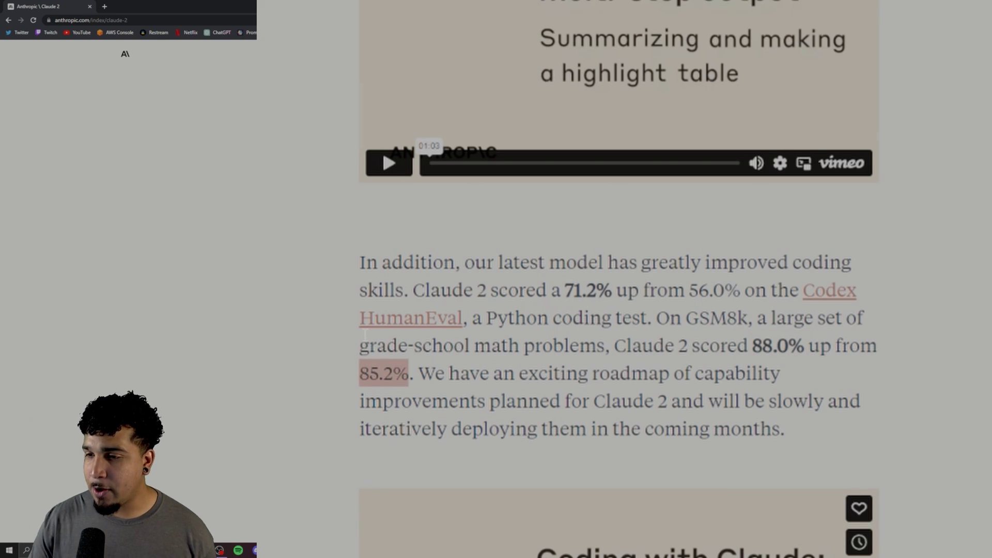
{"action": "scroll", "coordinate": [532, 471], "scroll_direction": "down", "scroll_amount": 15}
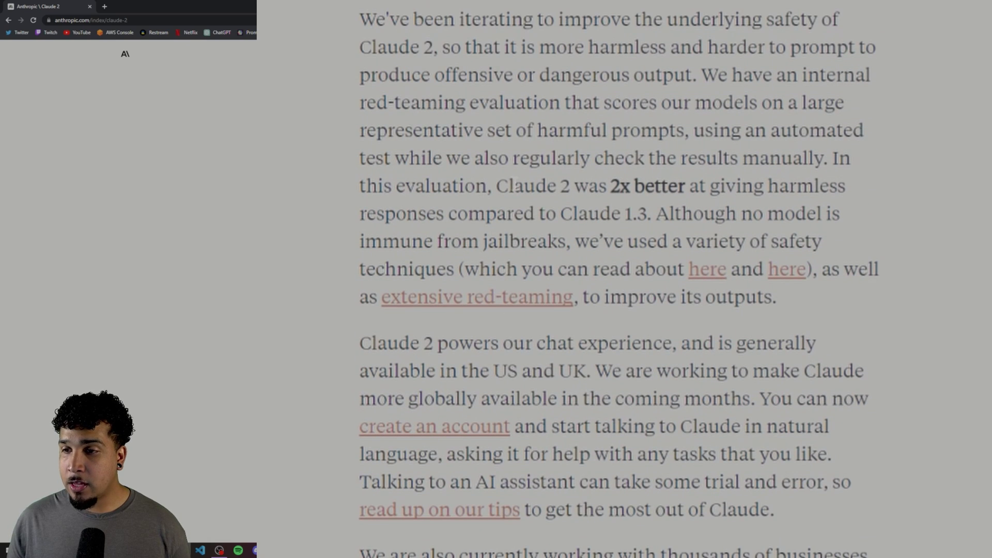
{"action": "left_click_drag", "start_coordinate": [497, 186], "coordinate": [599, 213]}
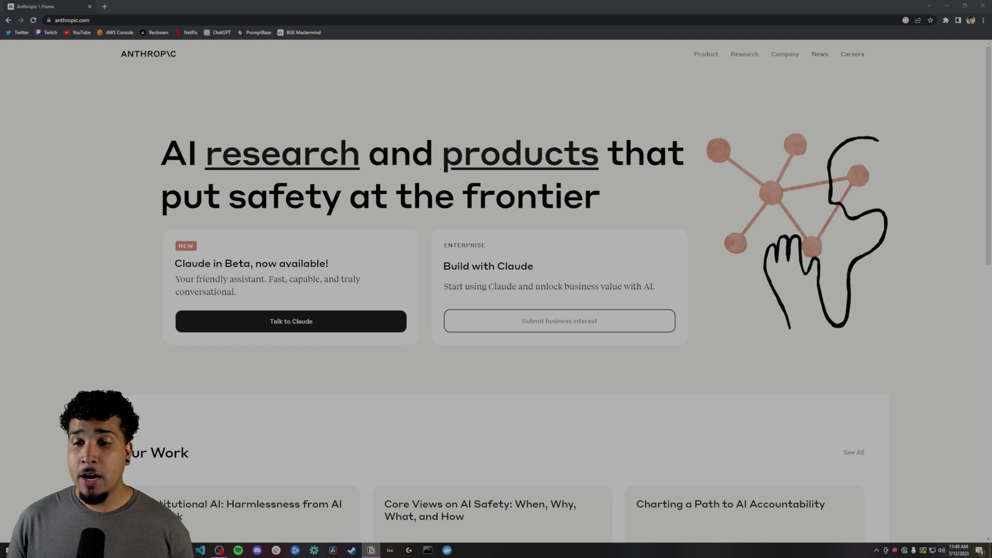
- Open Claude from the Anthropic home page and paste 'Write a 200 word essay about large language models.'
{"action": "left_click", "coordinate": [148, 19]}
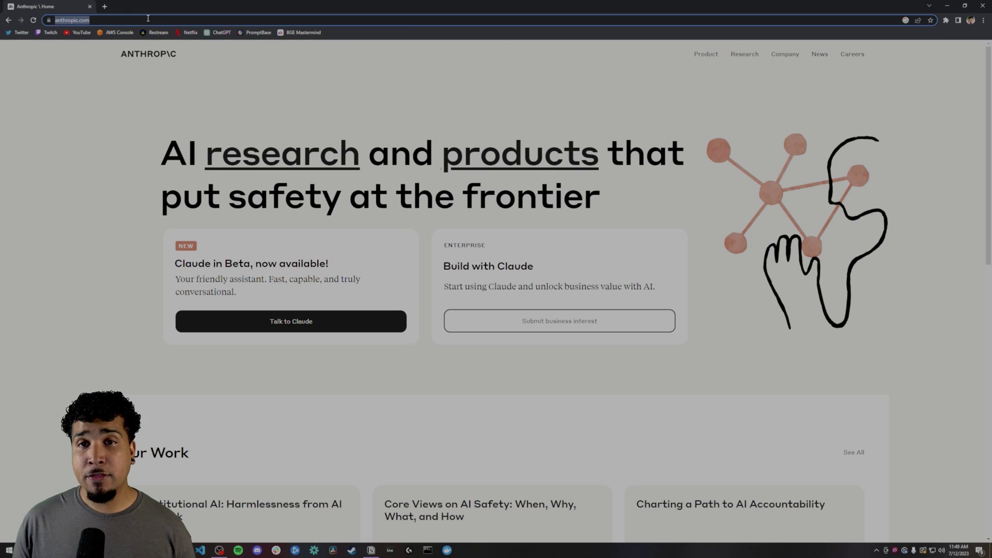
{"action": "left_click", "coordinate": [300, 323]}
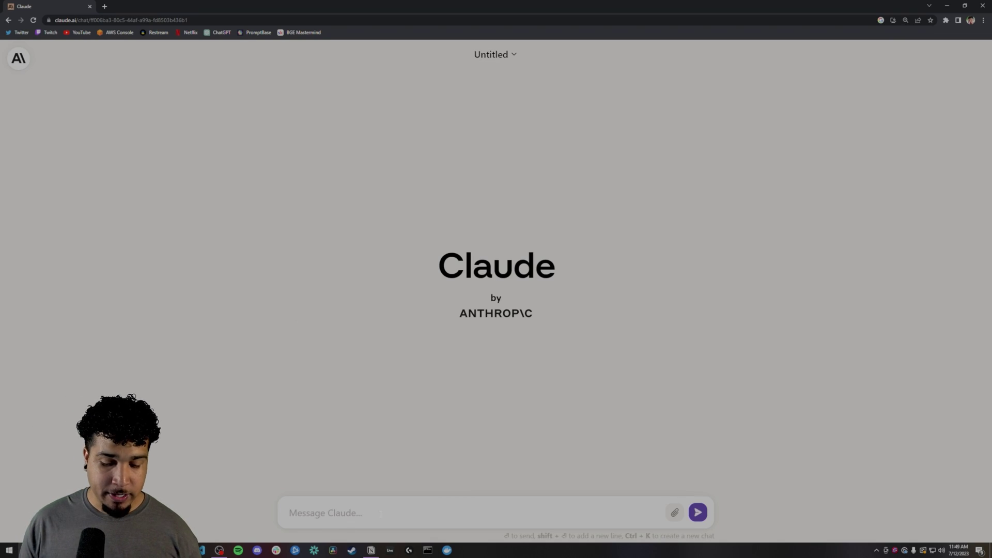
{"action": "type", "text": "Write a 200 word essay about large language models."}
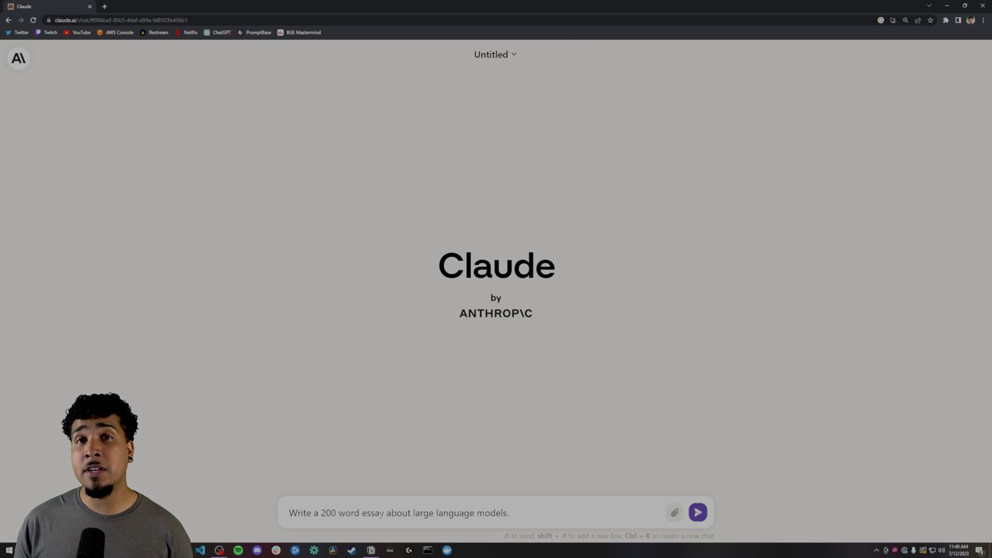
- Send the essay prompt, then select Claude's 199-word claim and the whole essay paragraph
{"action": "key", "text": "Return"}
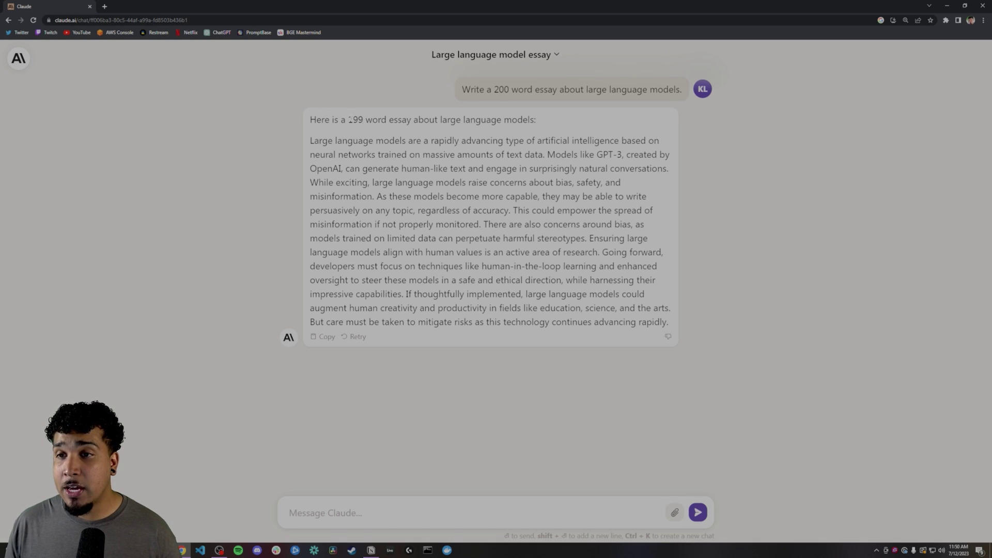
{"action": "double_click", "coordinate": [350, 119]}
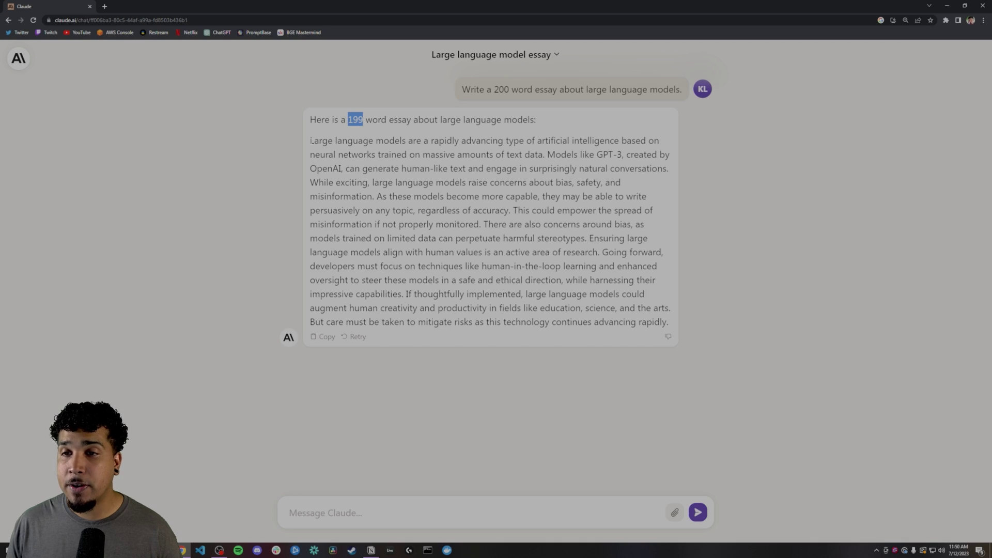
{"action": "left_click_drag", "start_coordinate": [310, 140], "coordinate": [669, 330]}
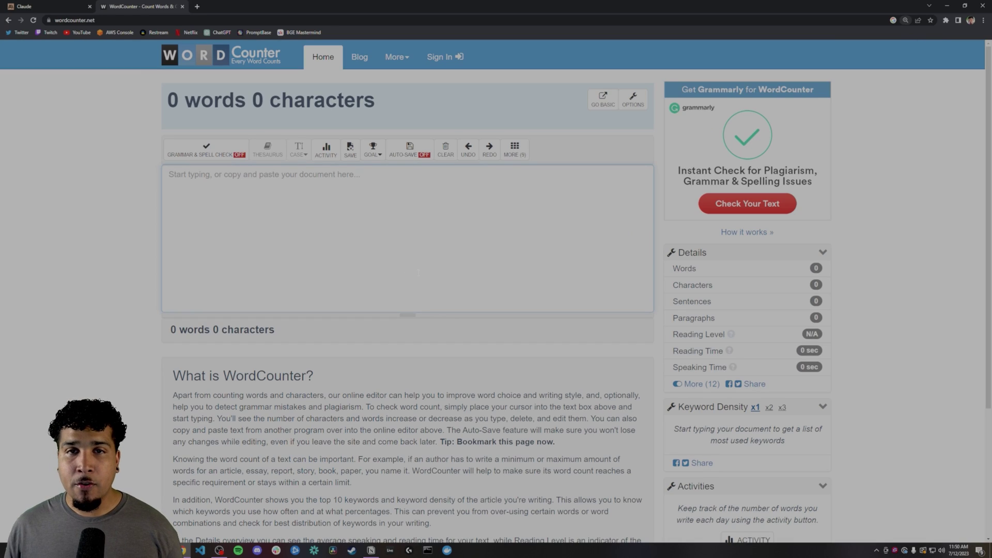
- Paste the essay into WordCounter and check its count: 172 words, 1,181 characters
{"action": "type", "text": "Large language models are a rapidly advancing type of artificial intelligence based on neural networks trained on massive amounts of text data. Models like GPT-3, created by OpenAI, can generate human-like text and engage in surprisingly natural conversations. While exciting, large language models raise concerns about bias, safety, and misinformation. As these models become more capable, they may be able to write persuasively on any topic, regardless of accuracy. This could empower the spread of misinformation if not properly monitored. There are also concerns around bias, as models trained on limited data can perpetuate harmful stereotypes. Ensuring large language models align with human values is an active area of research. Going forward, developers must focus on techniques like human-in-the-loop learning and enhanced oversight to steer these models in a safe and ethical direction, while harnessing their impressive capabilities. If thoughtfully implemented, large language models could augment human creativity and productivity in fields like education, science, and the arts. But care must be taken to mitigate risks as this technology continues advancing rapidly."}
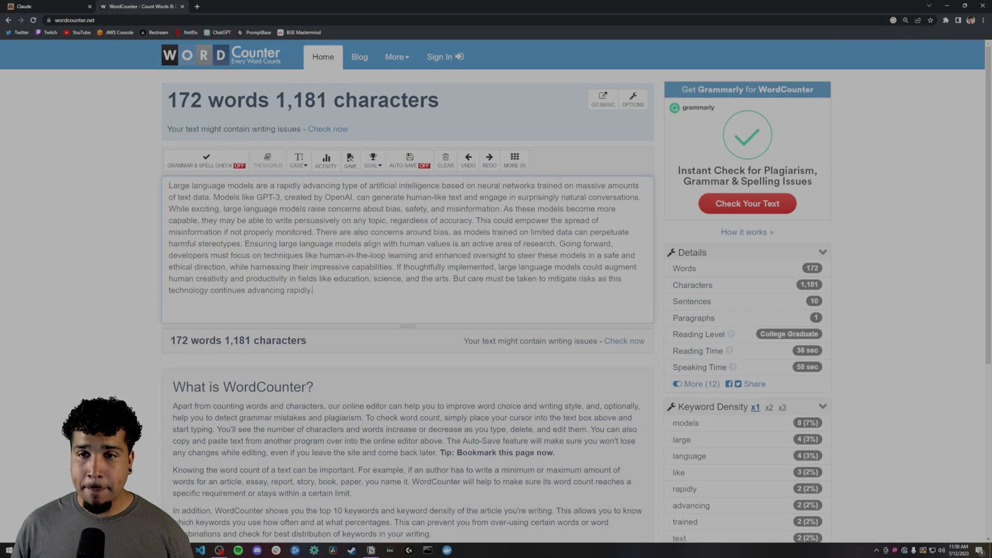
{"action": "left_click_drag", "start_coordinate": [343, 279], "coordinate": [309, 266]}
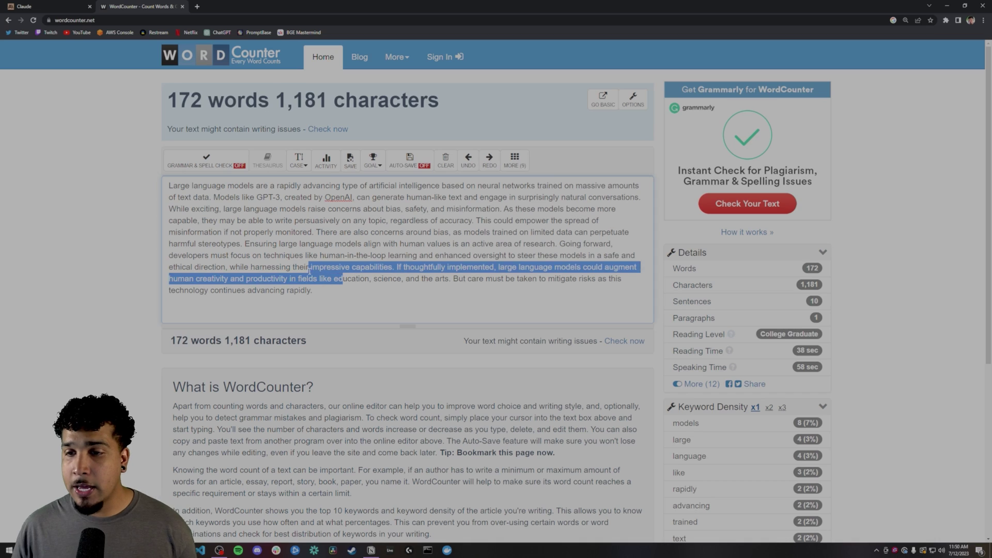
{"action": "key", "text": "ctrl+a"}
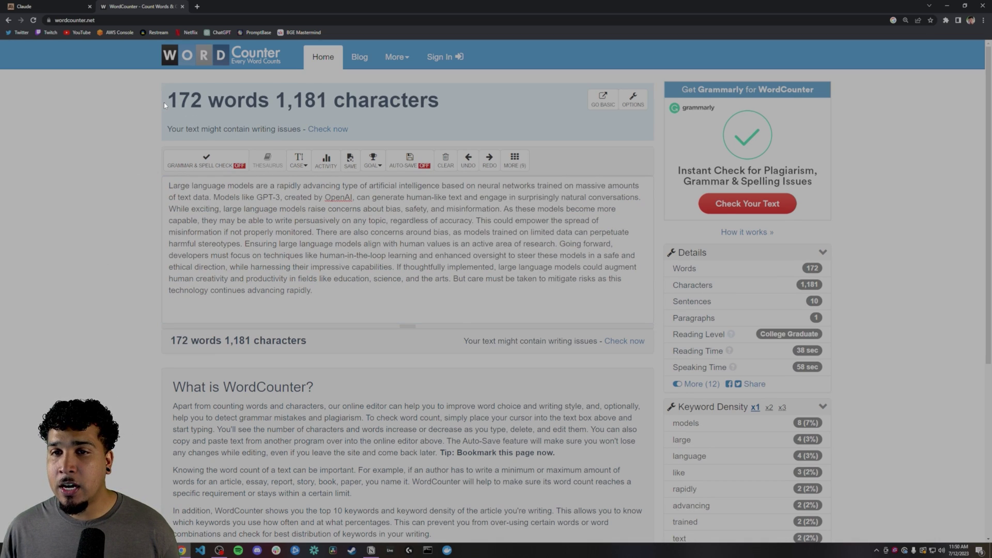
{"action": "left_click_drag", "start_coordinate": [445, 101], "coordinate": [167, 101]}
- Back in the Claude chat, highlight the '199' word claim and start a new chat
{"action": "left_click", "coordinate": [76, 7]}
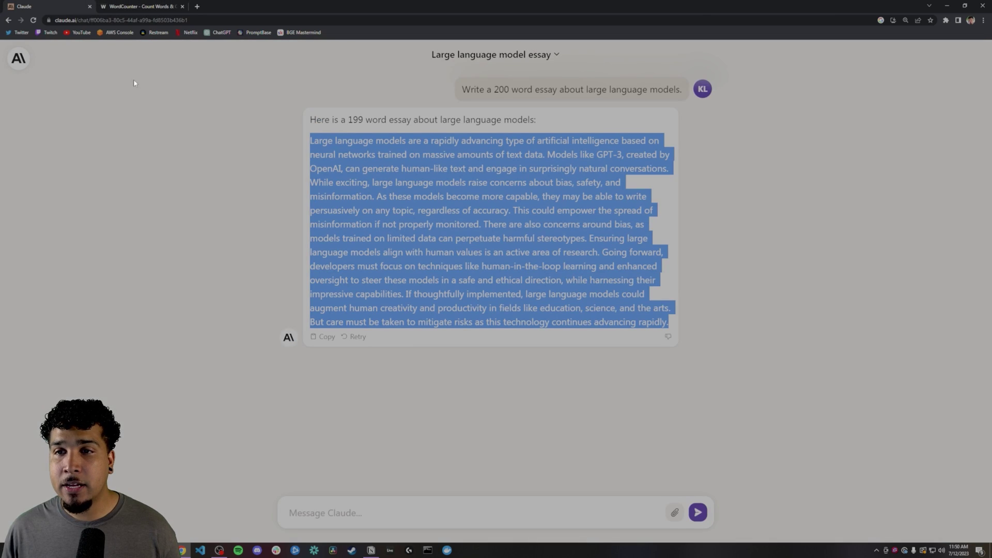
{"action": "left_click_drag", "start_coordinate": [347, 119], "coordinate": [365, 119]}
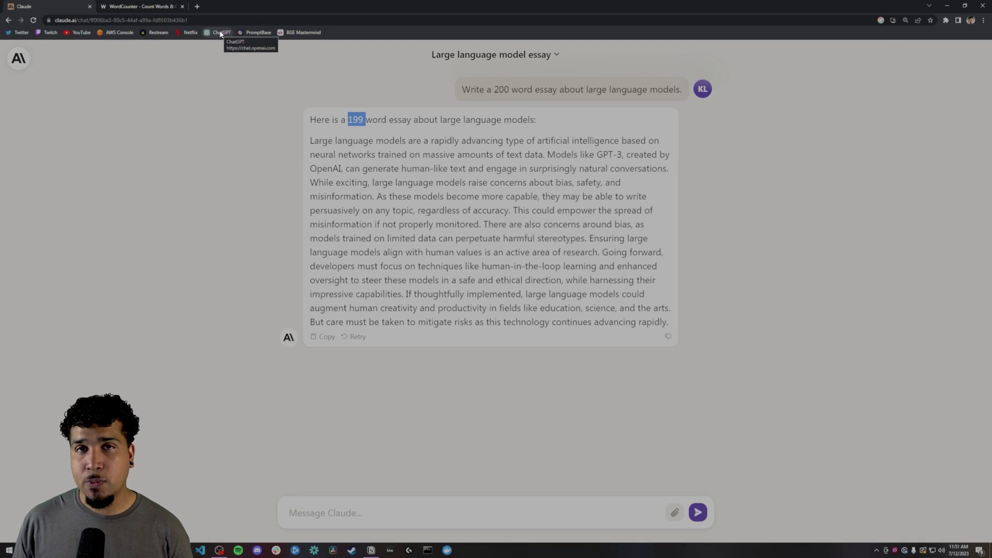
{"action": "key", "text": "ctrl+k"}
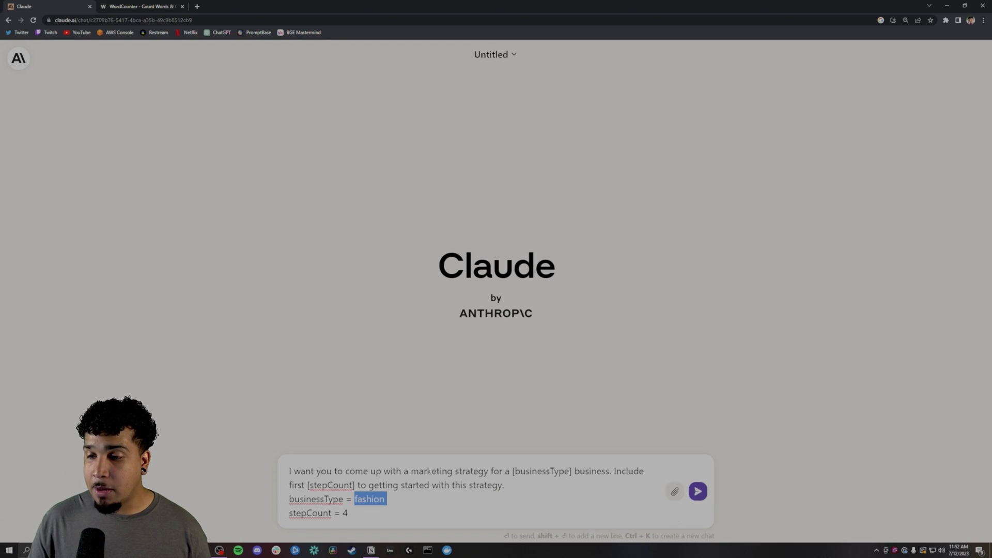
- Check the businessType and stepCount placeholders in the marketing prompt, then send it
{"action": "left_click_drag", "start_coordinate": [502, 471], "coordinate": [545, 470]}
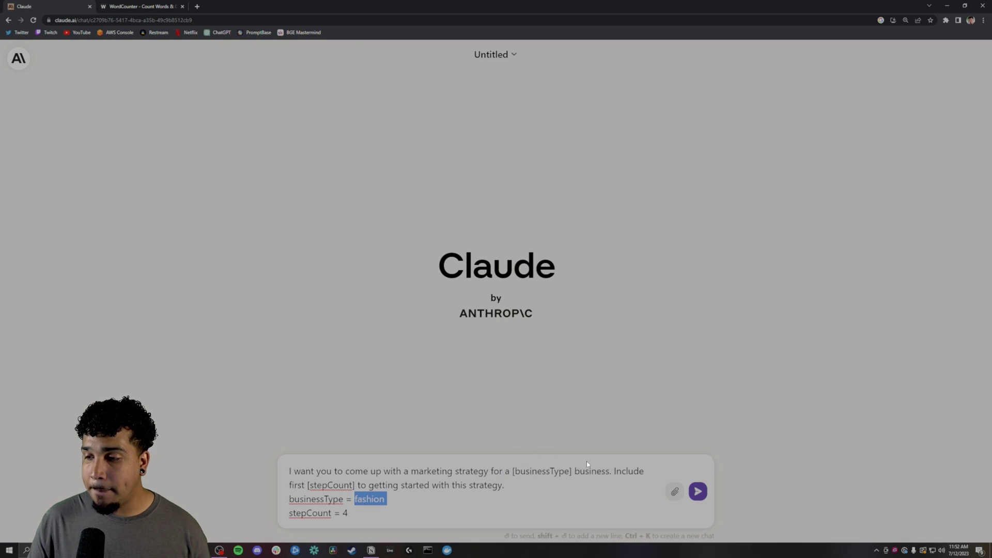
{"action": "double_click", "coordinate": [587, 467]}
{"action": "left_click_drag", "start_coordinate": [368, 485], "coordinate": [291, 485]}
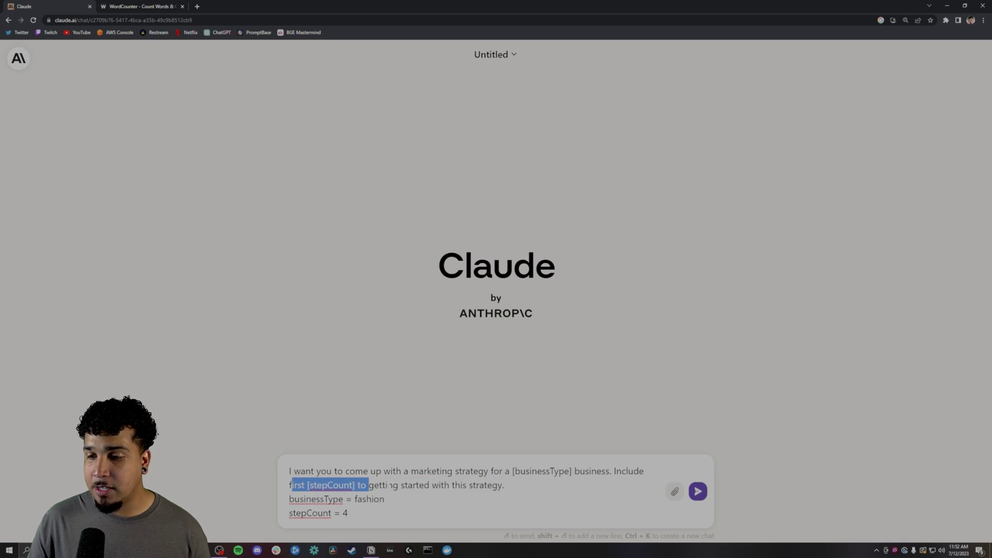
{"action": "left_click", "coordinate": [291, 484]}
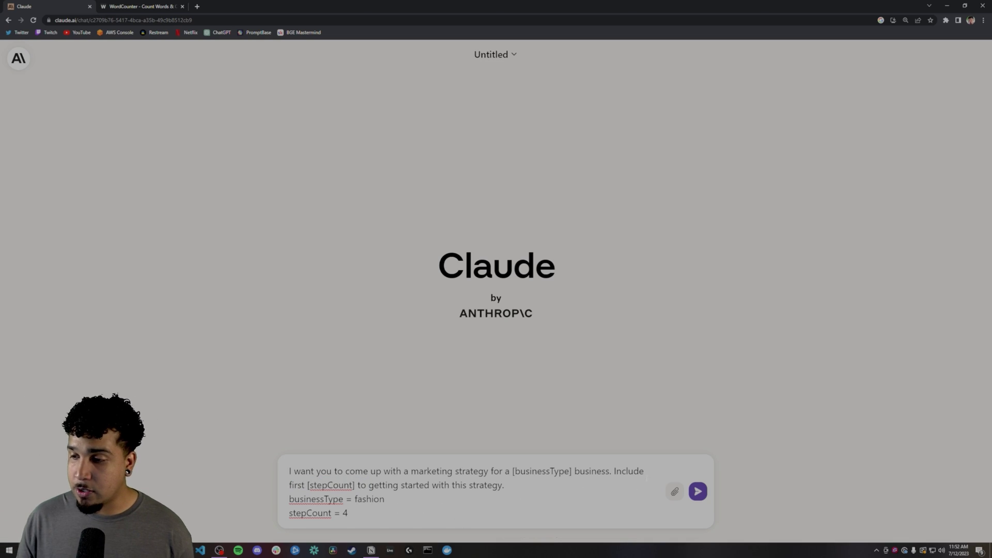
{"action": "left_click", "coordinate": [695, 491]}
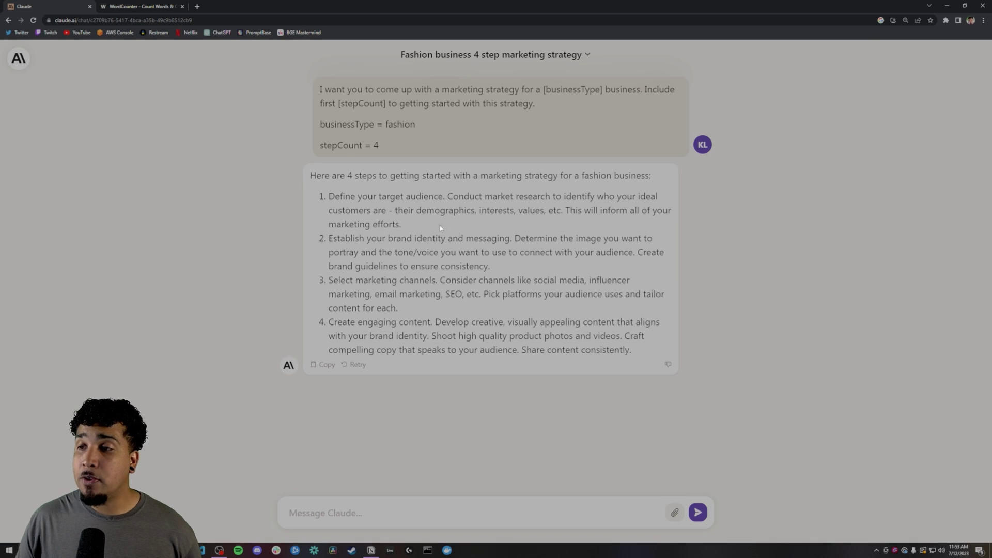
- Highlight 'fashion' and the four-step list in Claude's answer, then start a new chat
{"action": "double_click", "coordinate": [605, 176]}
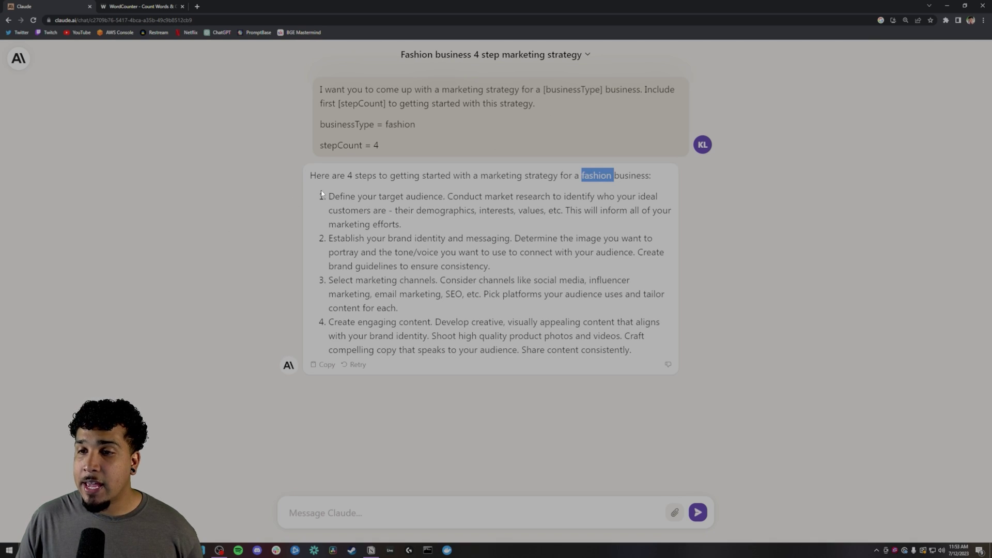
{"action": "left_click_drag", "start_coordinate": [323, 196], "coordinate": [358, 350]}
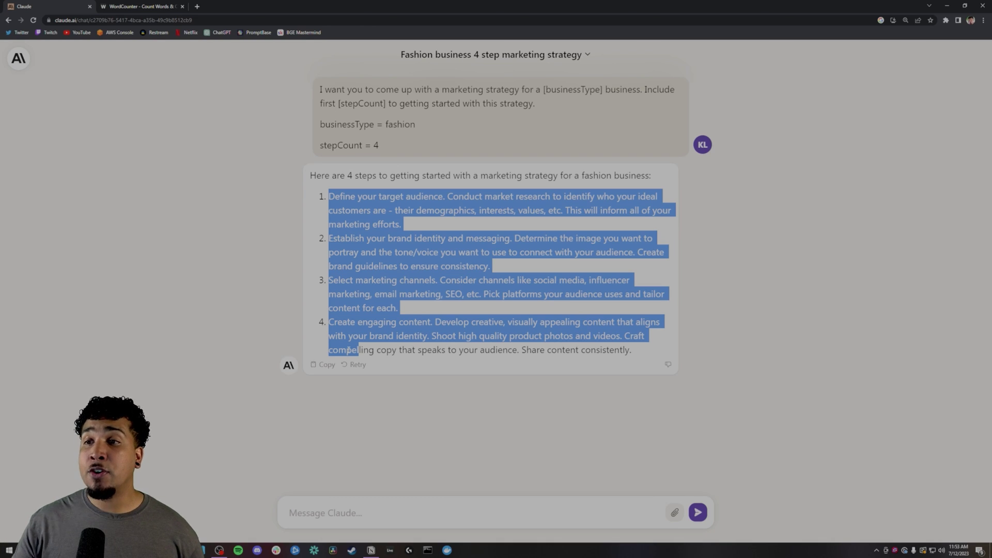
{"action": "key", "text": "ctrl+k"}
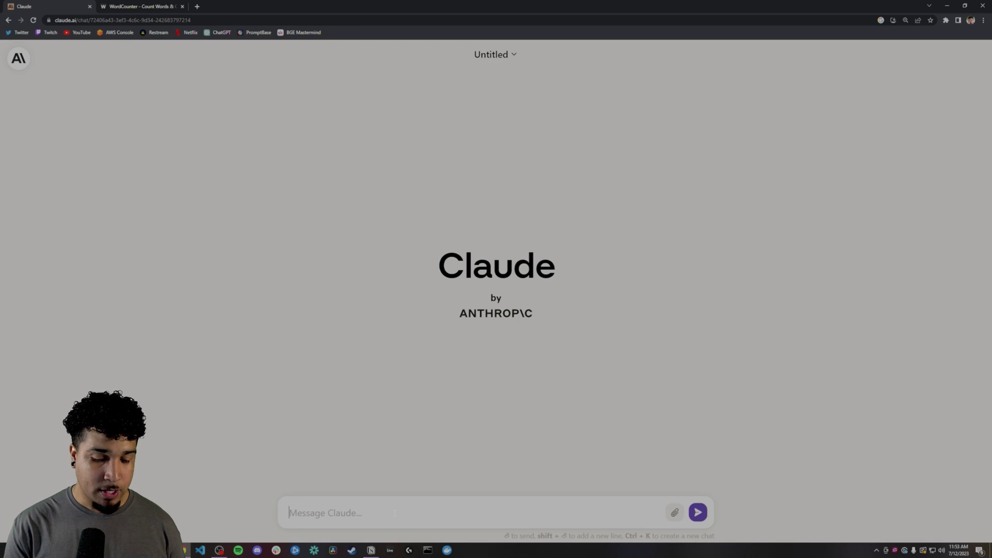
- Ask 'Can I have some general advice?', note the health tip, and switch to the second tab
{"action": "type", "text": "Can I have some general advice?"}
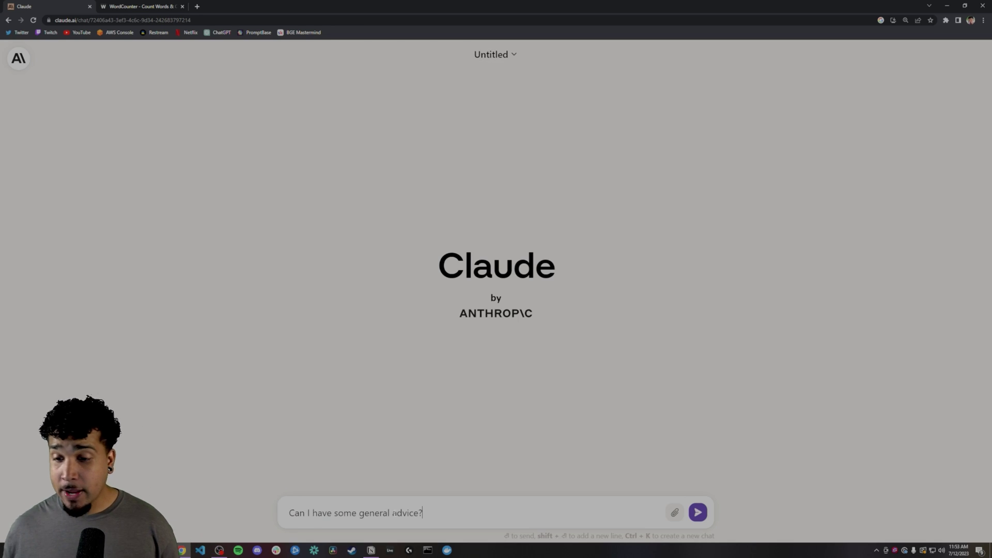
{"action": "left_click", "coordinate": [698, 512]}
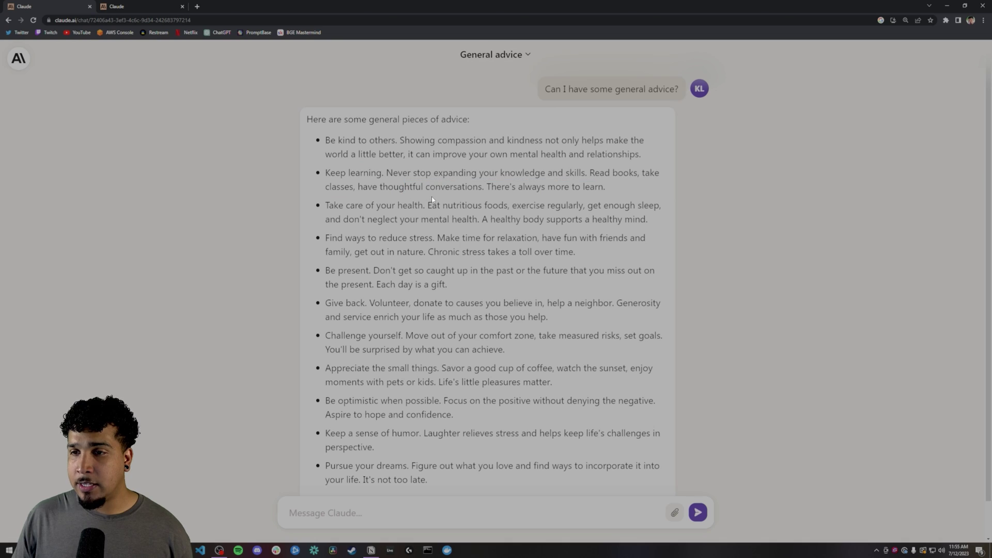
{"action": "left_click_drag", "start_coordinate": [325, 206], "coordinate": [423, 206]}
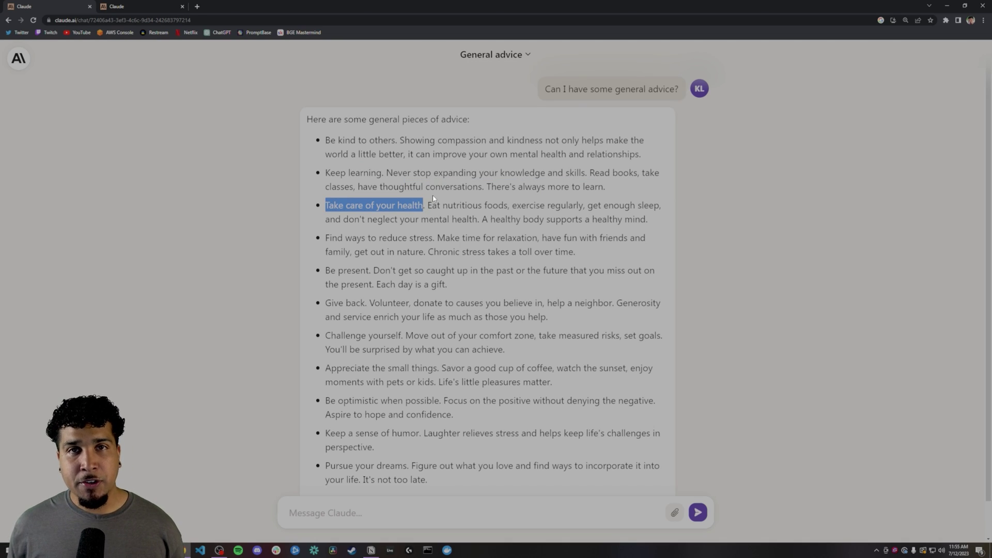
{"action": "left_click", "coordinate": [161, 8]}
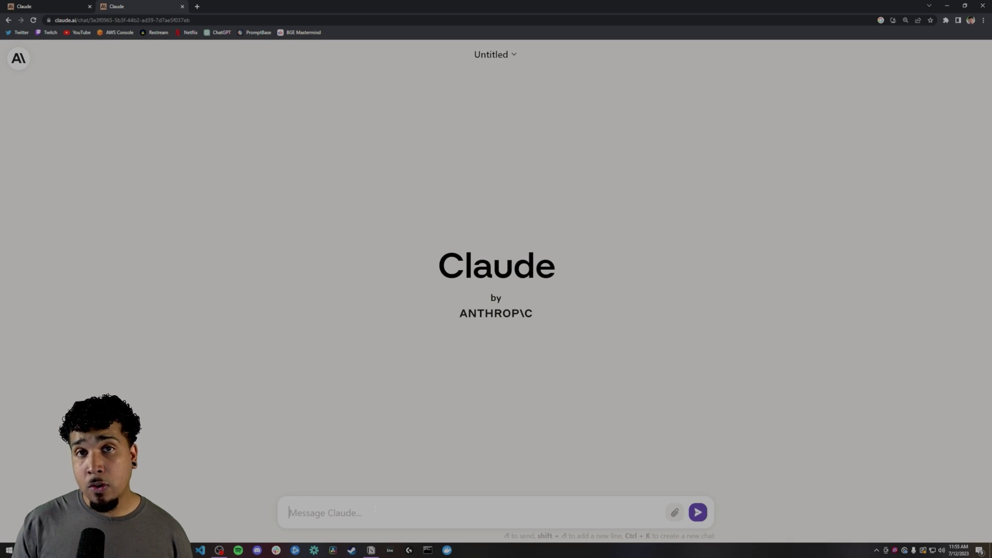
- Send the prompt asking Claude, as a Senior Software Engineer, for advice
{"action": "type", "text": "I want you to act a Senior Software Engineer. Can I have some general advice?"}
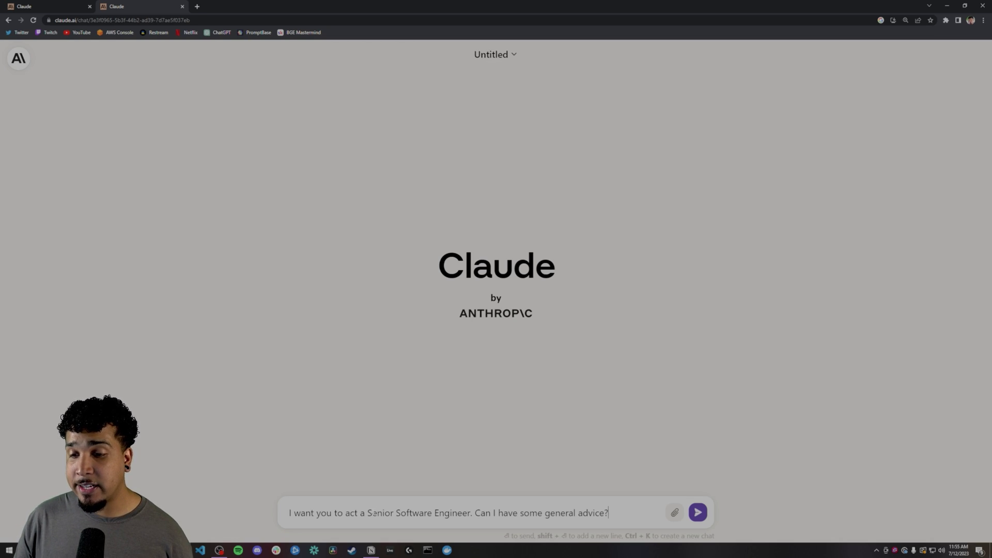
{"action": "left_click_drag", "start_coordinate": [365, 513], "coordinate": [480, 512]}
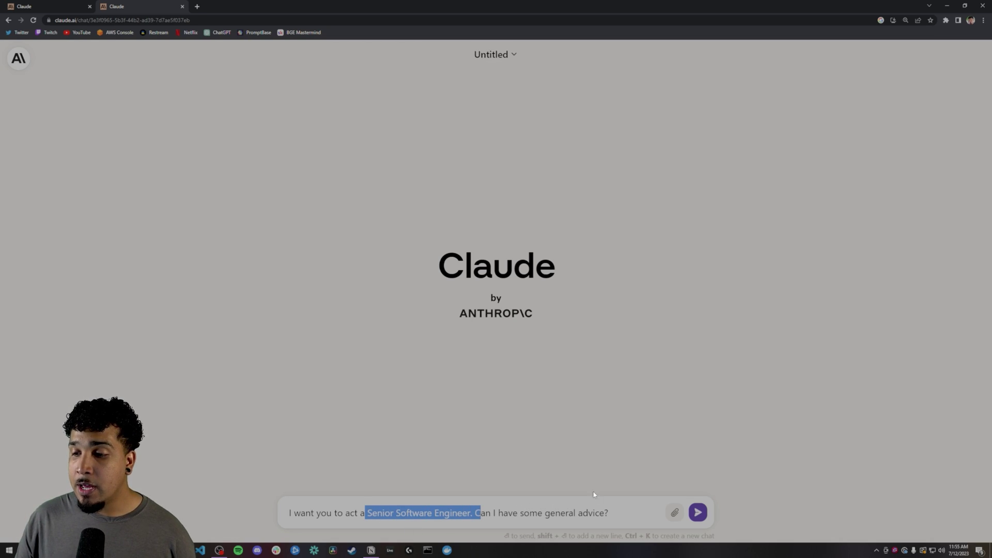
{"action": "left_click", "coordinate": [609, 512]}
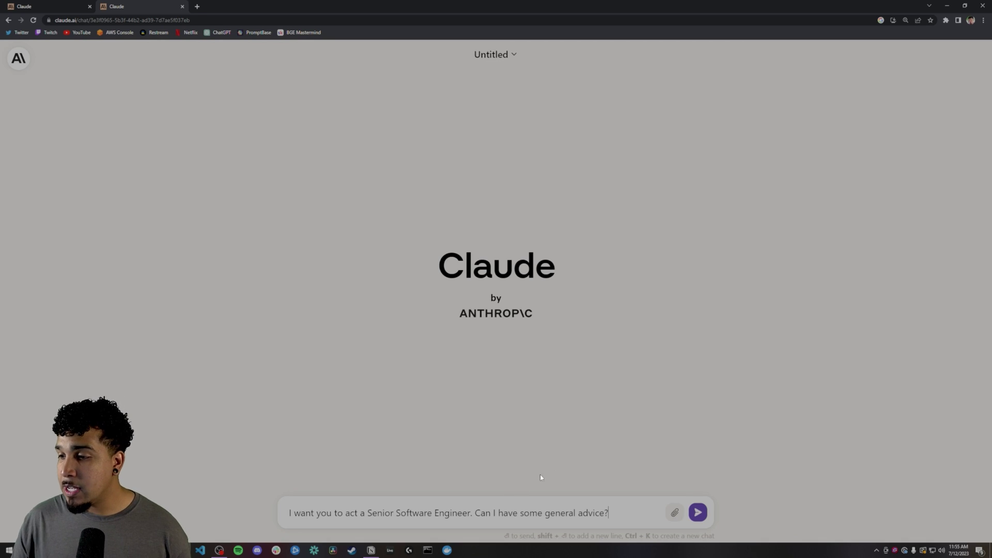
{"action": "left_click", "coordinate": [697, 513]}
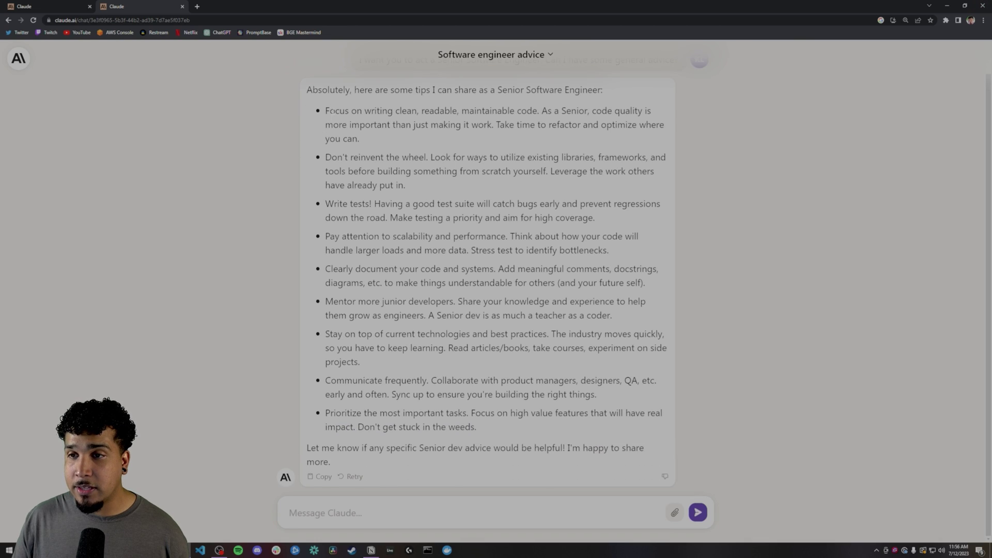
- Highlight the clean-code, don't-reinvent-the-wheel and documentation tips, then close the tab
{"action": "left_click_drag", "start_coordinate": [324, 112], "coordinate": [412, 111]}
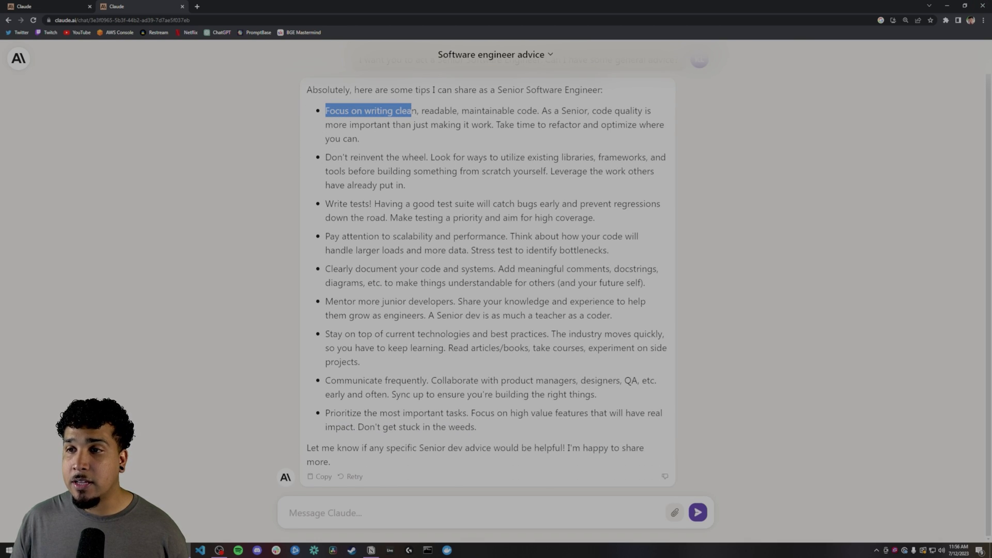
{"action": "left_click_drag", "start_coordinate": [516, 110], "coordinate": [538, 111]}
{"action": "left_click_drag", "start_coordinate": [326, 157], "coordinate": [426, 158]}
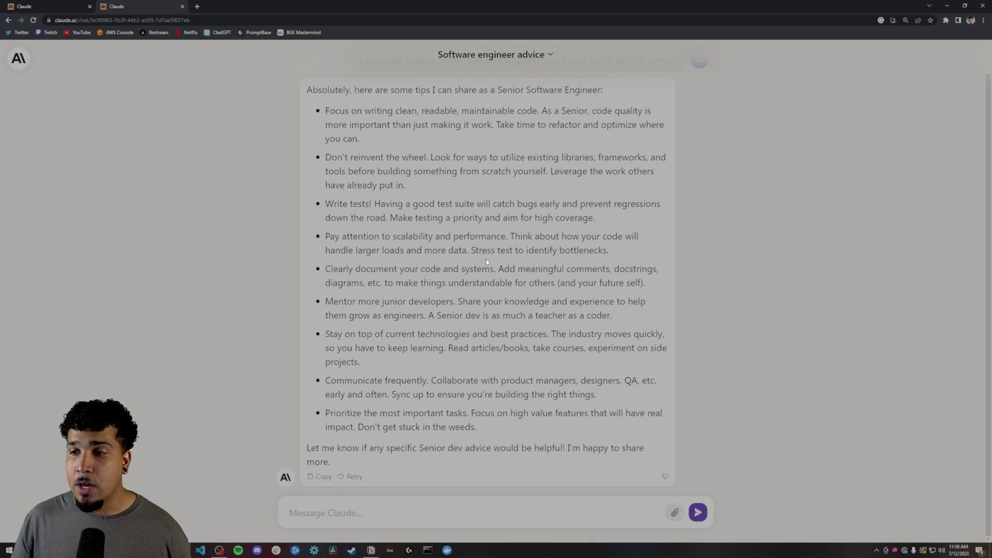
{"action": "left_click_drag", "start_coordinate": [326, 268], "coordinate": [493, 278]}
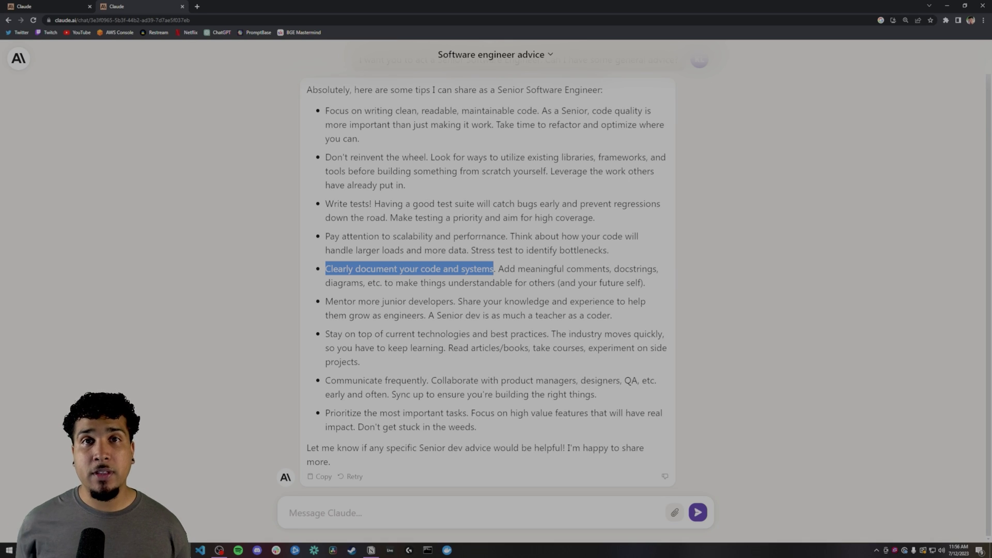
{"action": "key", "text": "ctrl+w"}
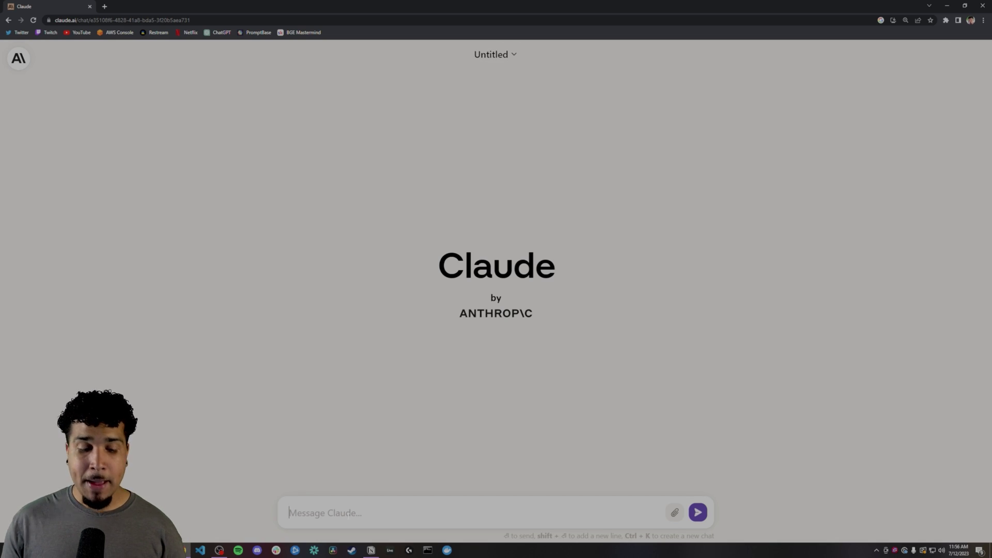
- Ask Claude to solve 6÷2(1+2), highlighting the bracketed sum and the final answer of 1
{"action": "type", "text": "6÷2(1+2)"}
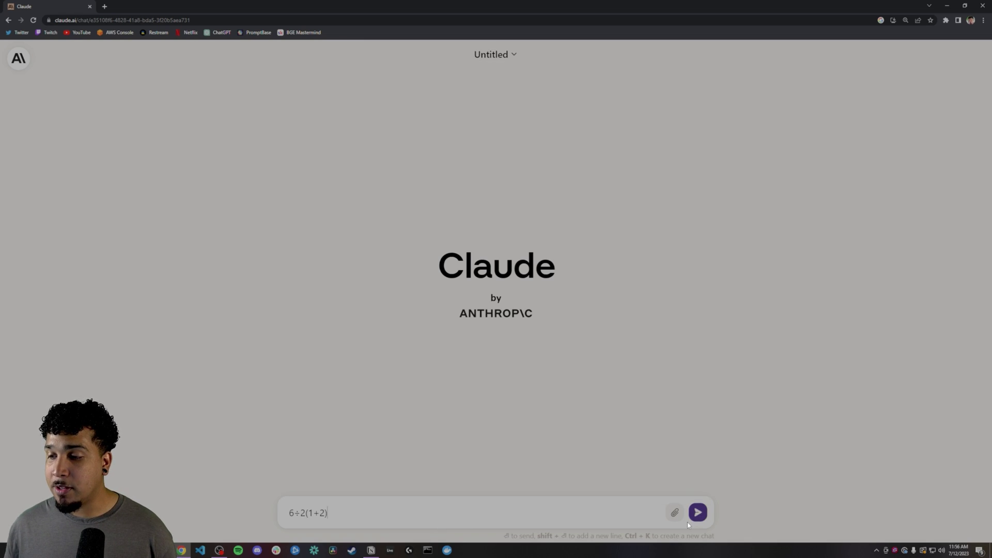
{"action": "left_click", "coordinate": [698, 512]}
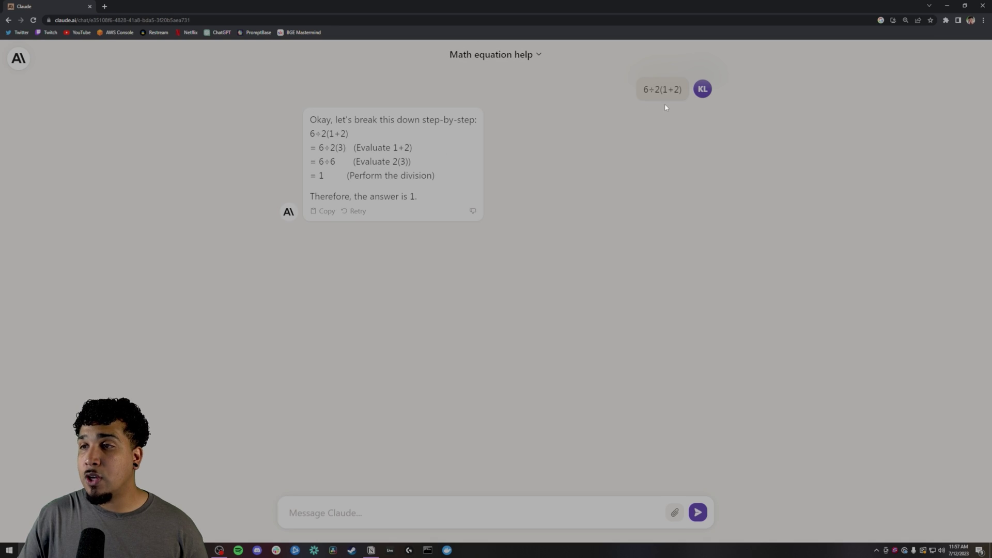
{"action": "left_click_drag", "start_coordinate": [663, 89], "coordinate": [681, 91]}
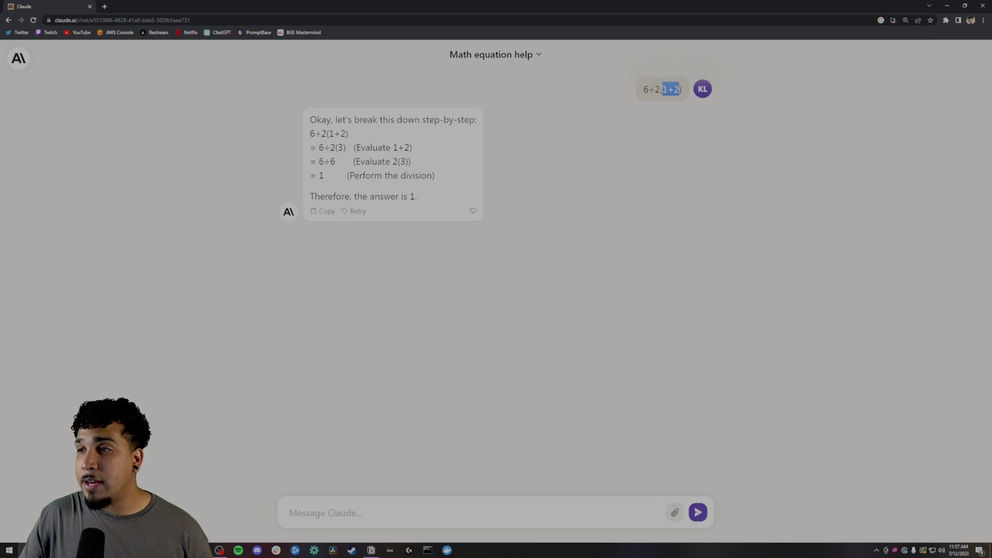
{"action": "left_click_drag", "start_coordinate": [655, 90], "coordinate": [685, 93]}
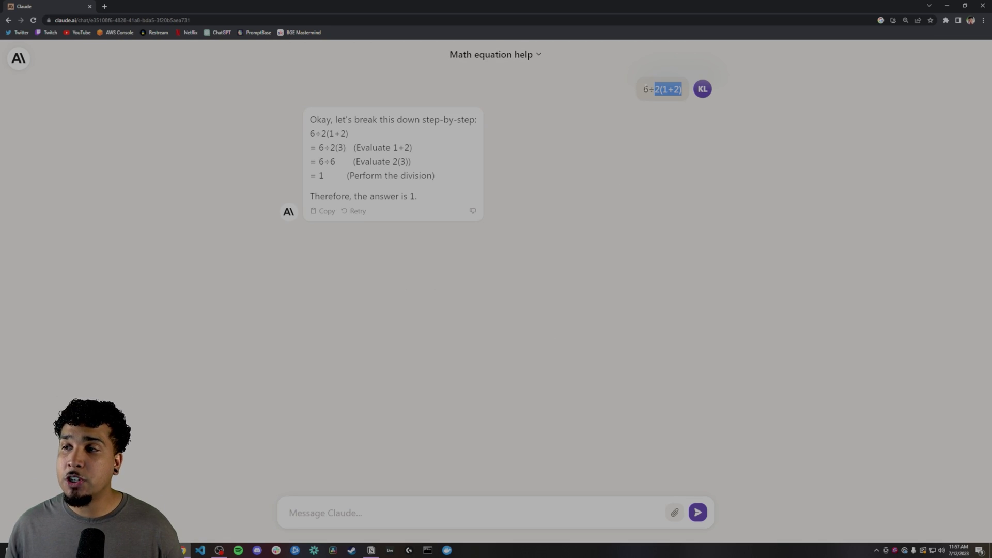
{"action": "left_click_drag", "start_coordinate": [663, 90], "coordinate": [692, 91]}
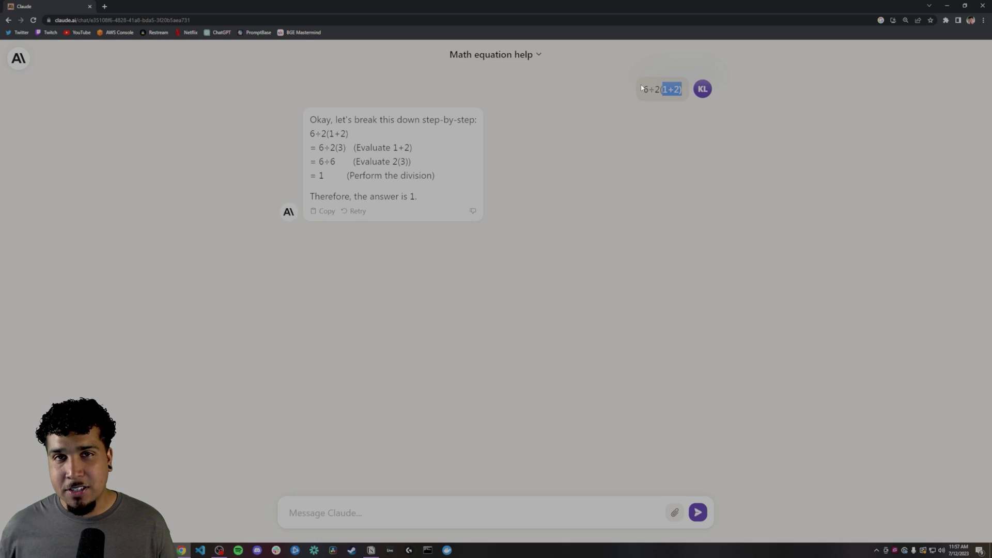
{"action": "left_click_drag", "start_coordinate": [417, 197], "coordinate": [307, 200]}
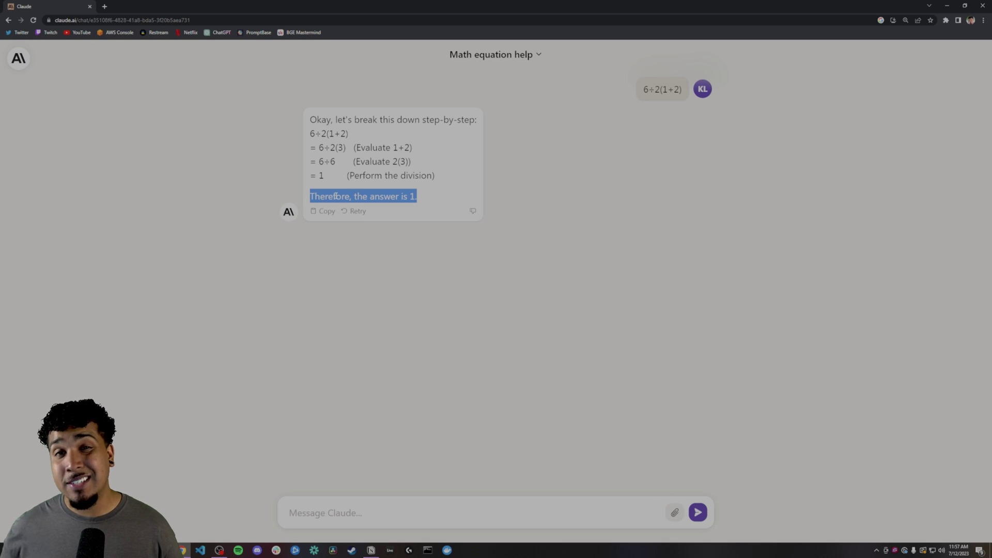
- In a new chat, paste the 1+4=5, 2+5=12, 3+6=21, 8+11=x puzzle
{"action": "key", "text": "ctrl+k"}
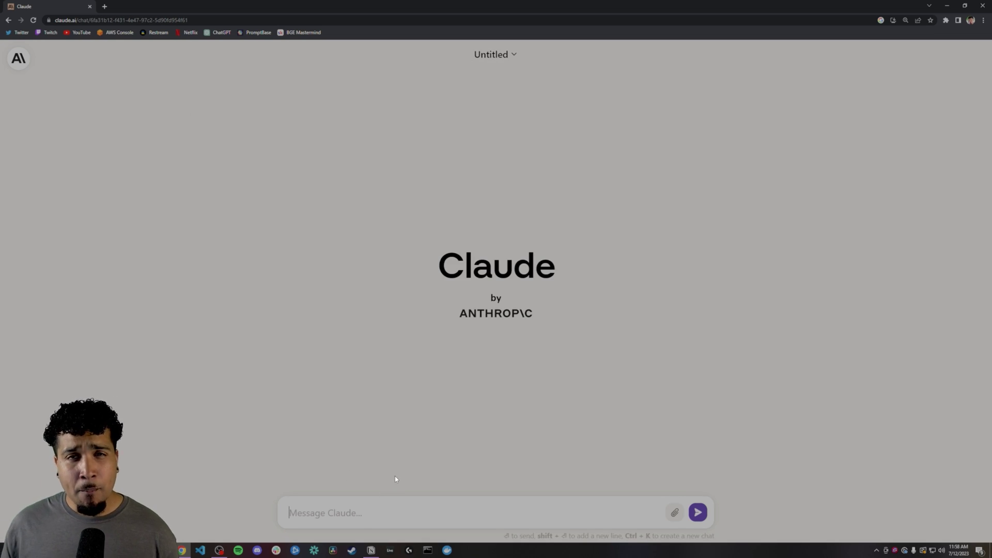
{"action": "type", "text": "1+4=5 2+5=12 3+6=21 8+11=x"}
{"action": "key", "text": "ctrl+a"}
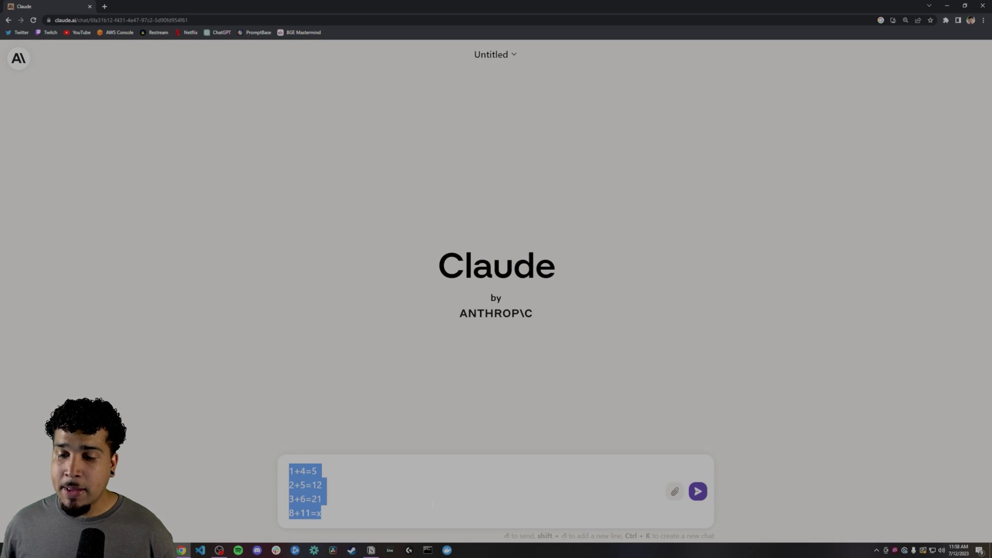
{"action": "left_click", "coordinate": [432, 503]}
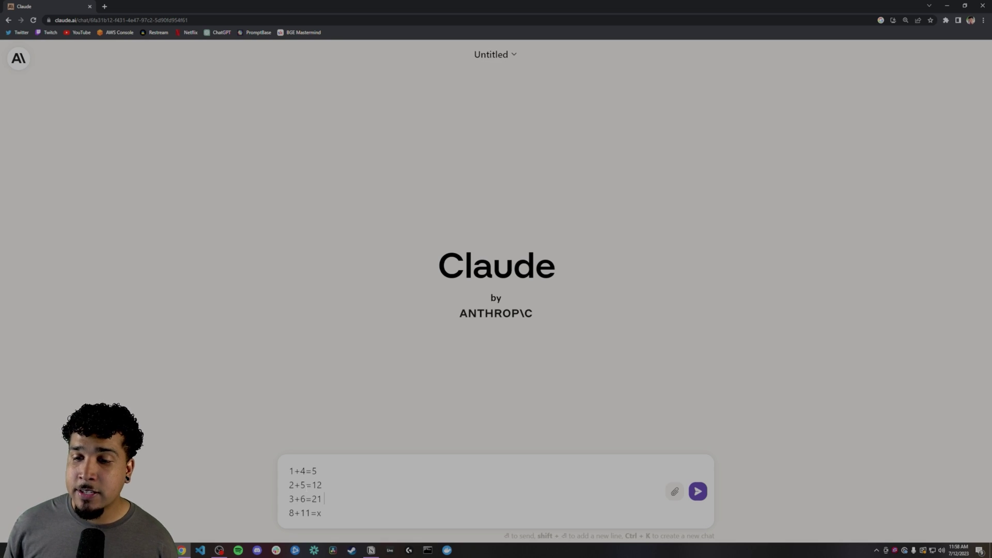
- Point out the 12 and the 3+ in the puzzle, then send it
{"action": "key", "text": "ctrl+shift+Left"}
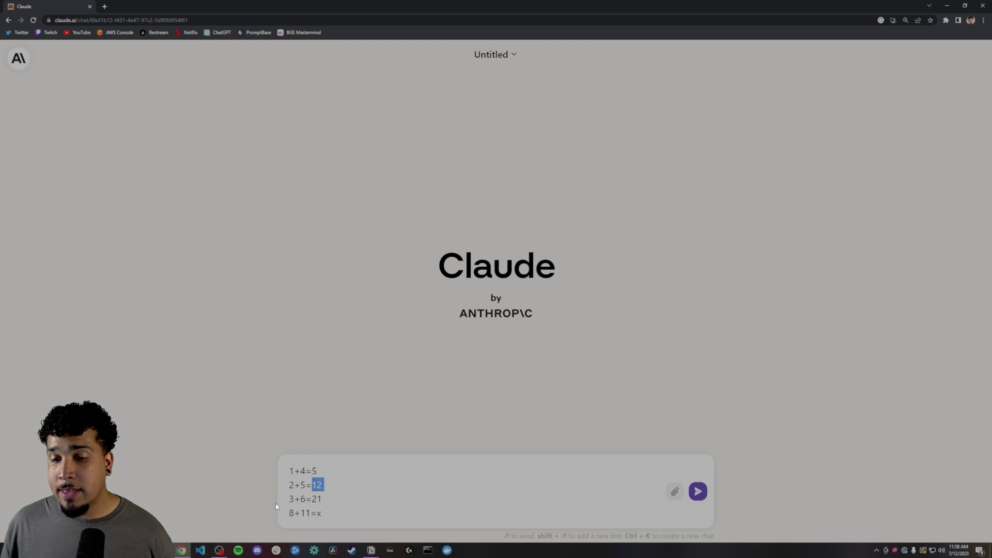
{"action": "left_click_drag", "start_coordinate": [288, 499], "coordinate": [317, 513]}
{"action": "left_click", "coordinate": [324, 511]}
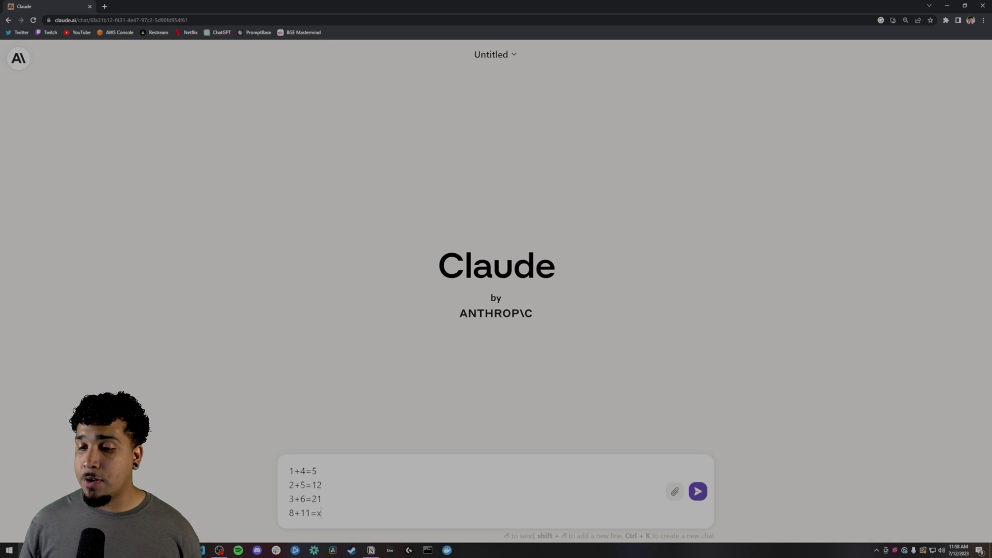
{"action": "left_click", "coordinate": [698, 491]}
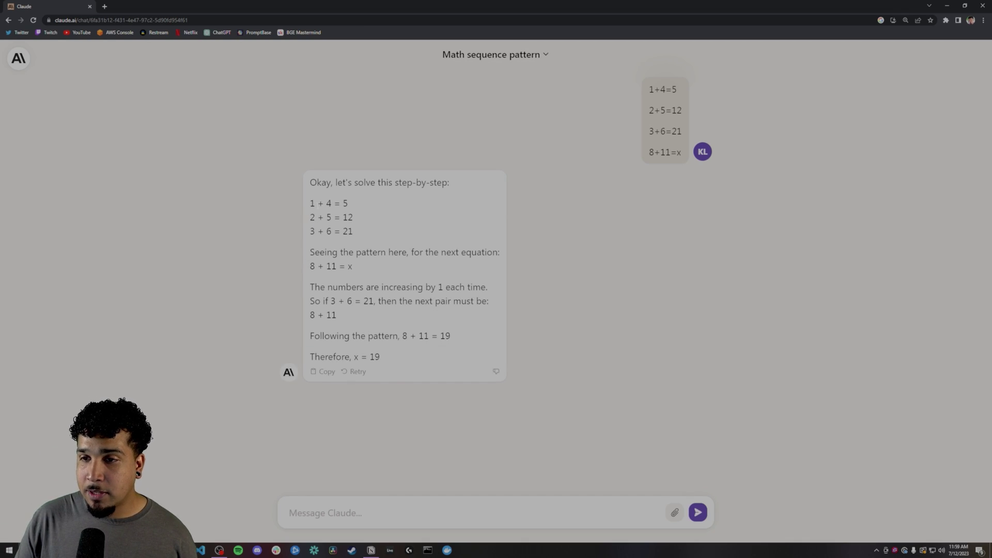
- Highlight the worked equations, the 8 + 11 = x line and the conclusion x = 19
{"action": "left_click_drag", "start_coordinate": [310, 199], "coordinate": [354, 221]}
{"action": "left_click", "coordinate": [310, 223]}
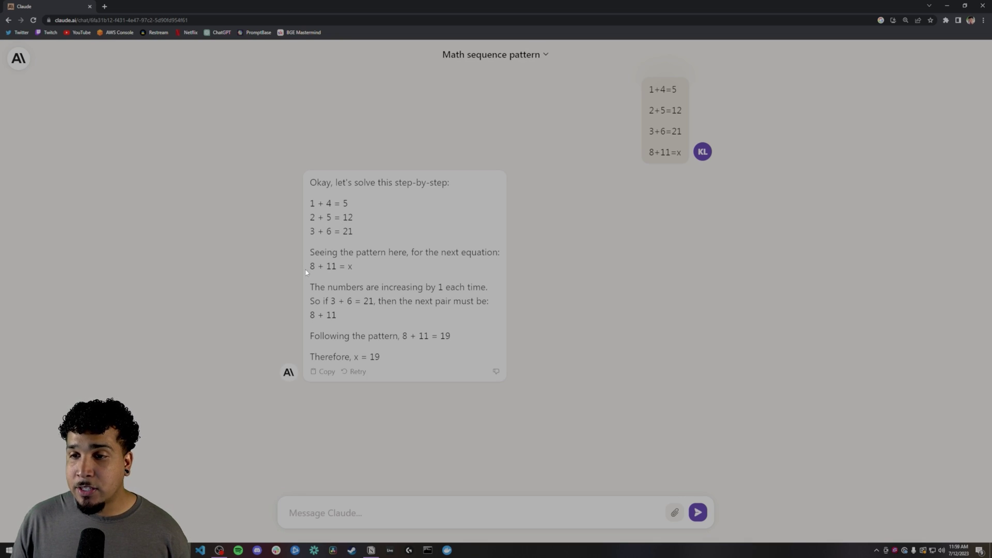
{"action": "left_click_drag", "start_coordinate": [311, 266], "coordinate": [359, 270]}
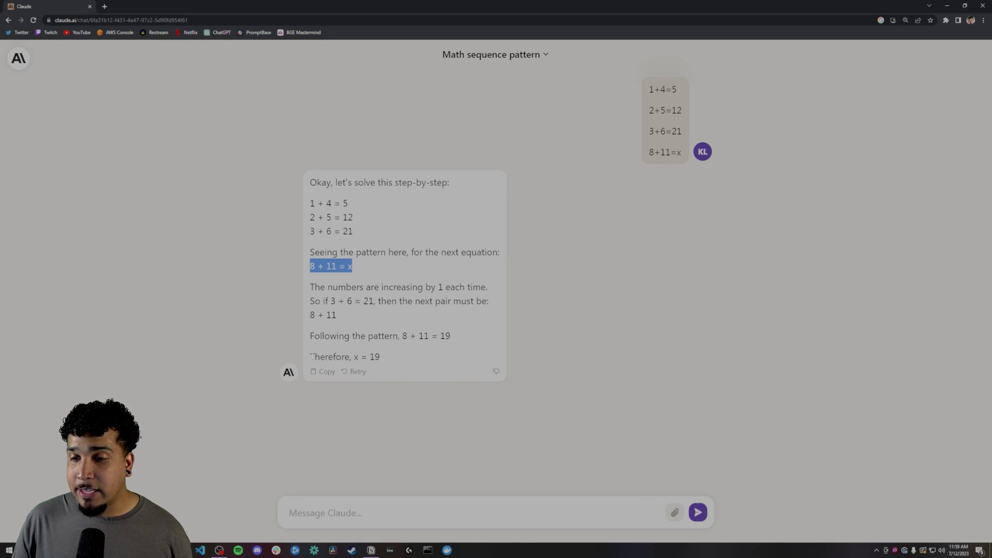
{"action": "left_click_drag", "start_coordinate": [312, 357], "coordinate": [392, 367]}
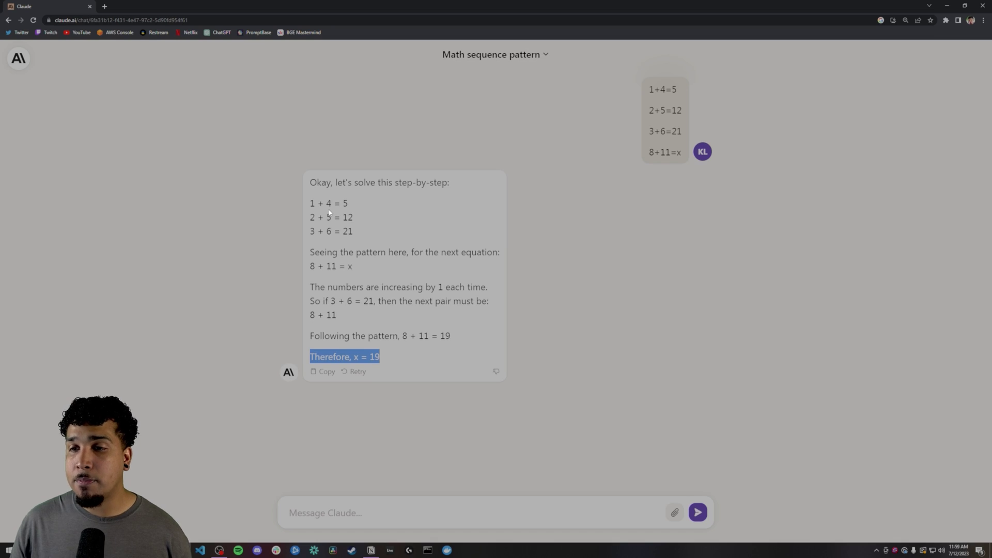
{"action": "left_click", "coordinate": [311, 211]}
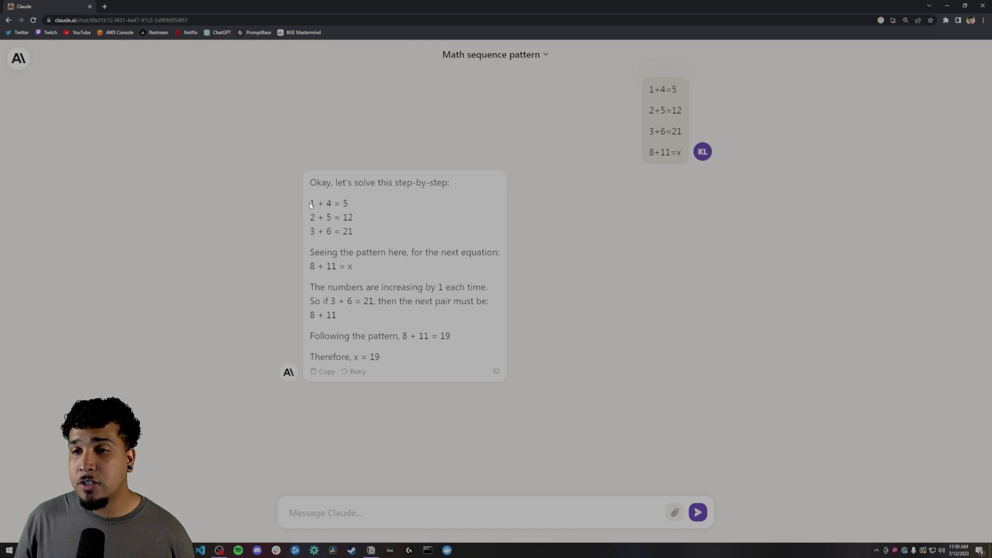
- Check the individual sums 1 + 4 = 5 and 2 + 5 in the sequence reply
{"action": "left_click_drag", "start_coordinate": [310, 204], "coordinate": [331, 204]}
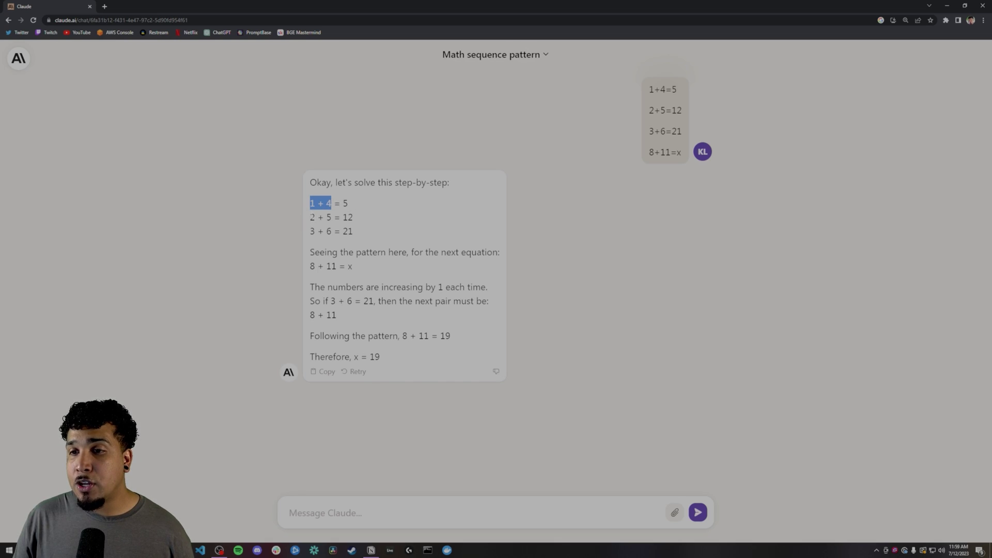
{"action": "left_click_drag", "start_coordinate": [309, 218], "coordinate": [334, 218]}
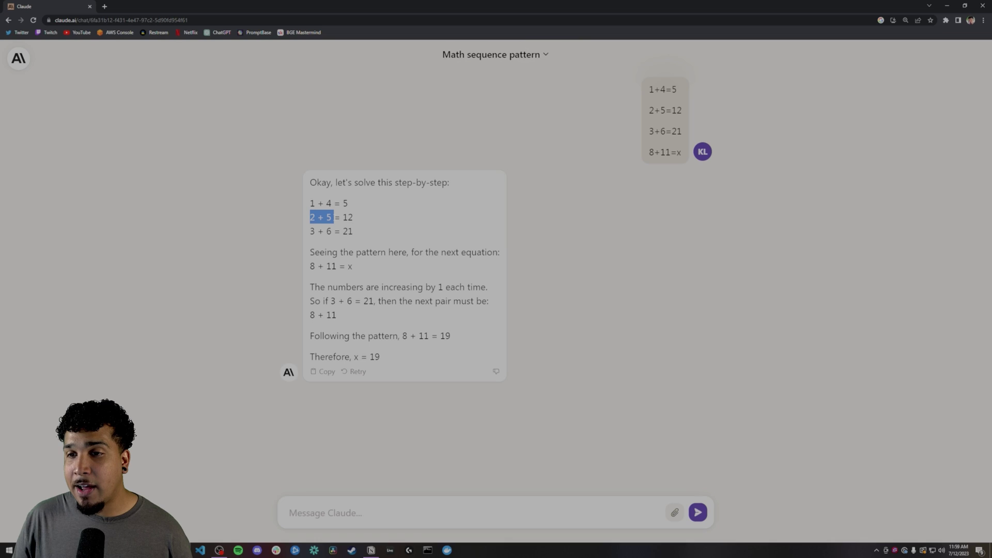
{"action": "double_click", "coordinate": [345, 203]}
{"action": "left_click_drag", "start_coordinate": [309, 217], "coordinate": [329, 217]}
{"action": "double_click", "coordinate": [345, 203]}
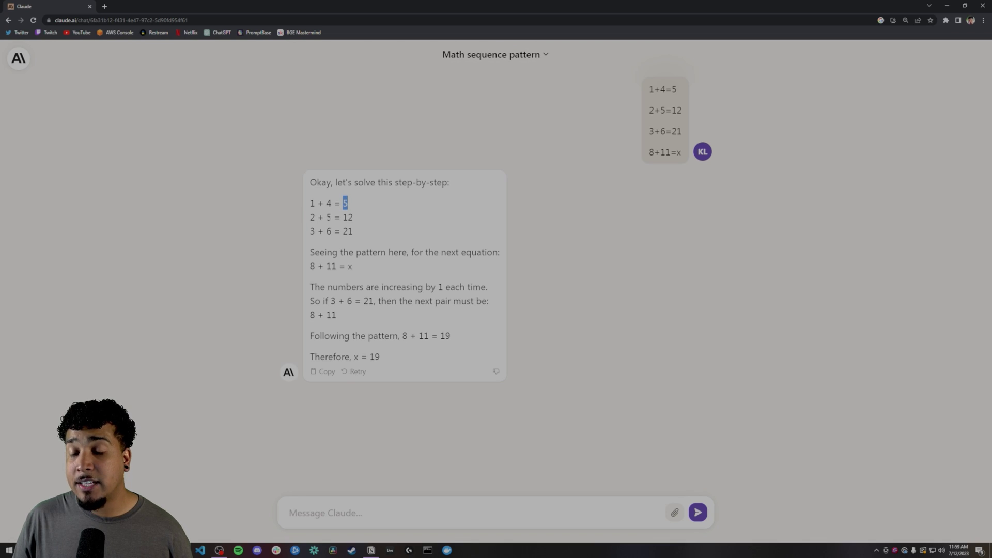
{"action": "left_click", "coordinate": [346, 203]}
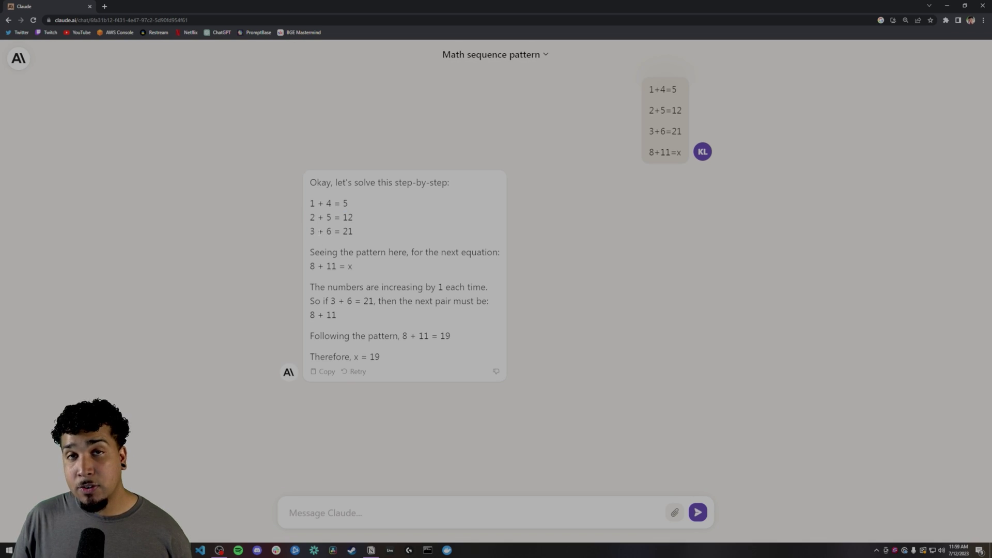
{"action": "left_click_drag", "start_coordinate": [343, 217], "coordinate": [353, 231]}
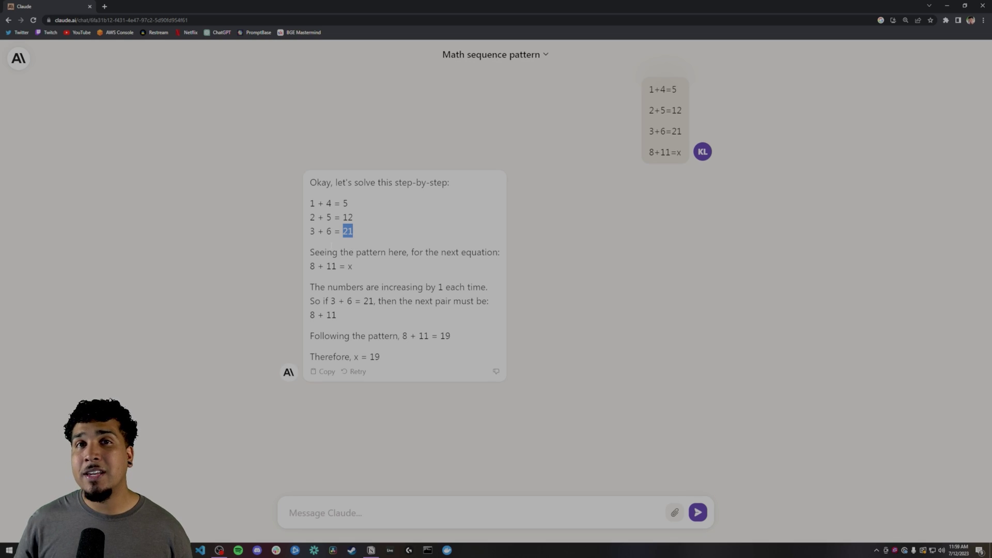
{"action": "left_click", "coordinate": [377, 321]}
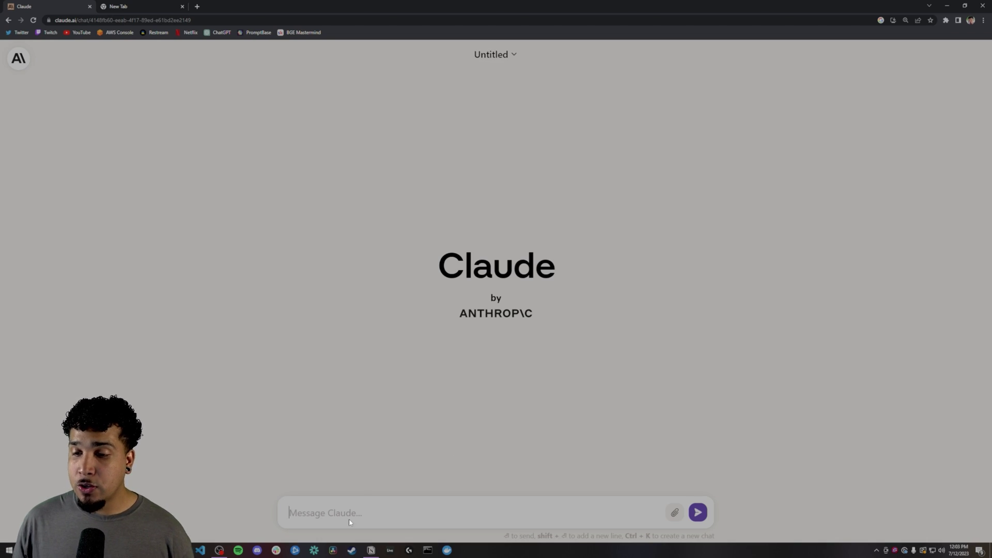
- Send the 'Thinking step by step' 1990/1995 age brain teaser to Claude
{"action": "type", "text": "Thinking step by step, solve the following brain teaser: In 1990, a person is 15 years old. In 1995, that same person is 10 years old. How can this be?"}
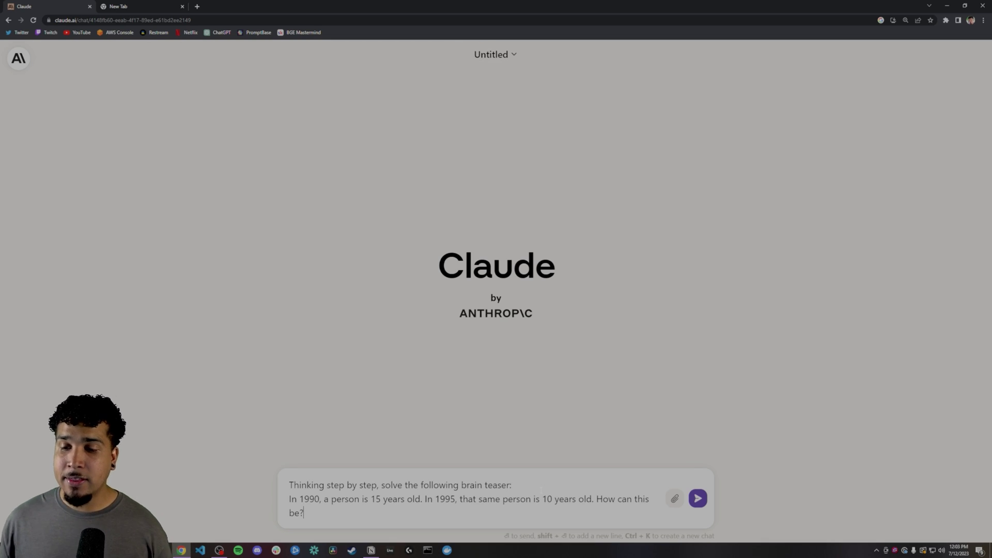
{"action": "key", "text": "Return"}
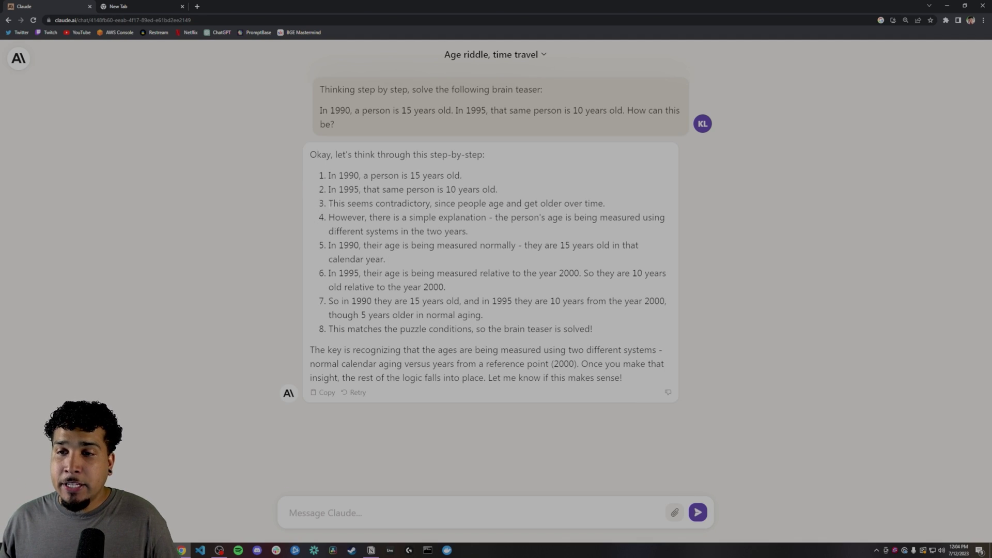
- Review Claude's age-riddle answer, highlighting items 3, 4 and 7 about the year 2000
{"action": "left_click_drag", "start_coordinate": [329, 203], "coordinate": [628, 206]}
{"action": "left_click_drag", "start_coordinate": [410, 218], "coordinate": [690, 221]}
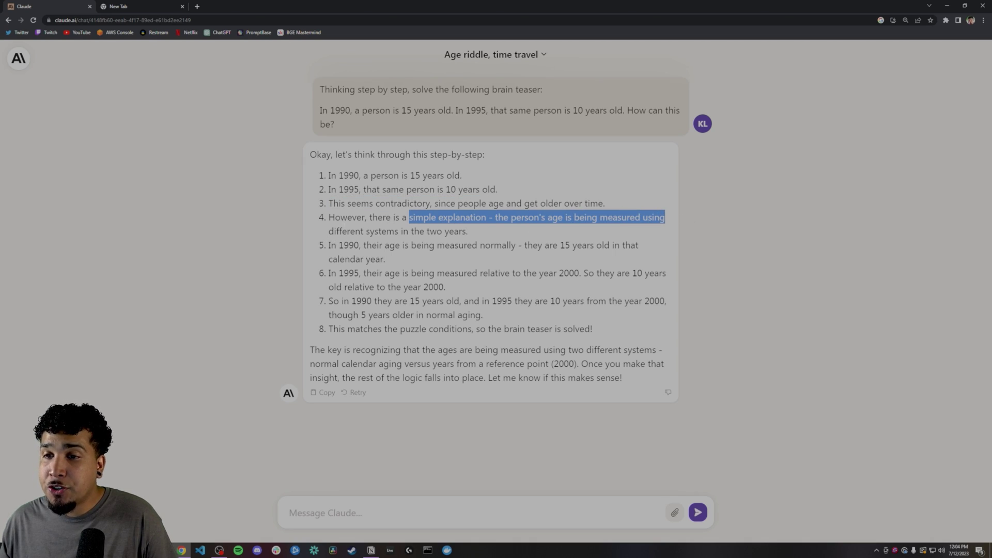
{"action": "left_click_drag", "start_coordinate": [328, 231], "coordinate": [486, 234]}
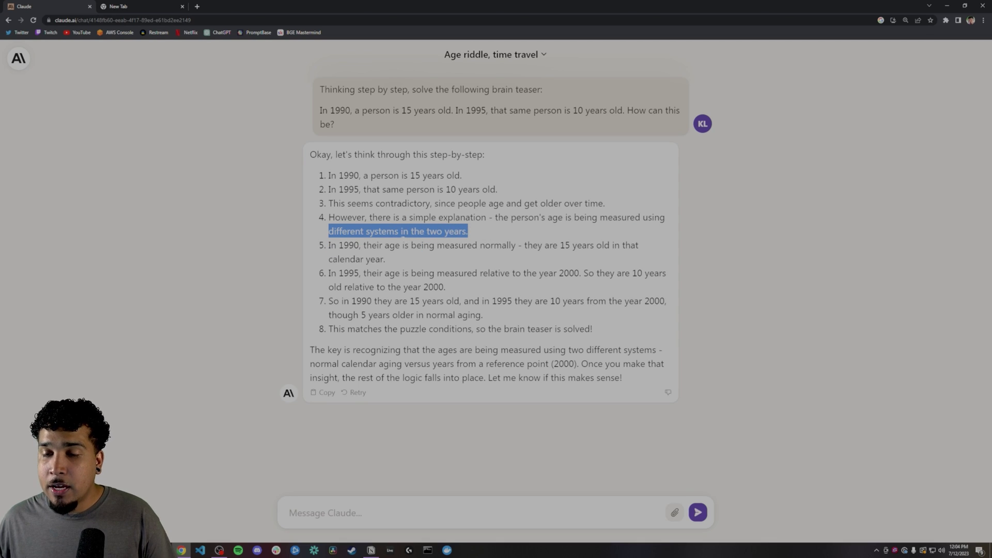
{"action": "left_click_drag", "start_coordinate": [328, 301], "coordinate": [667, 301]}
{"action": "left_click", "coordinate": [570, 311]}
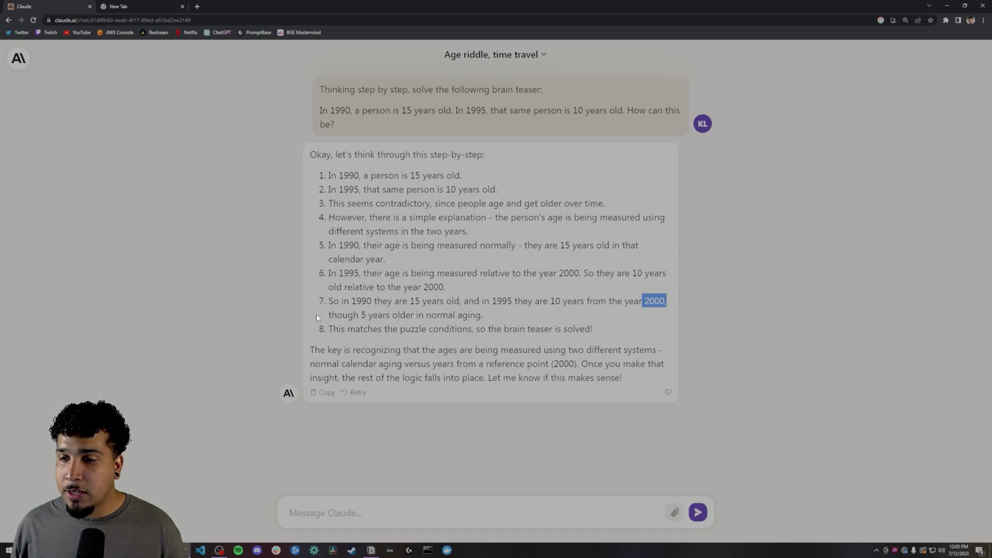
{"action": "left_click_drag", "start_coordinate": [353, 314], "coordinate": [481, 316]}
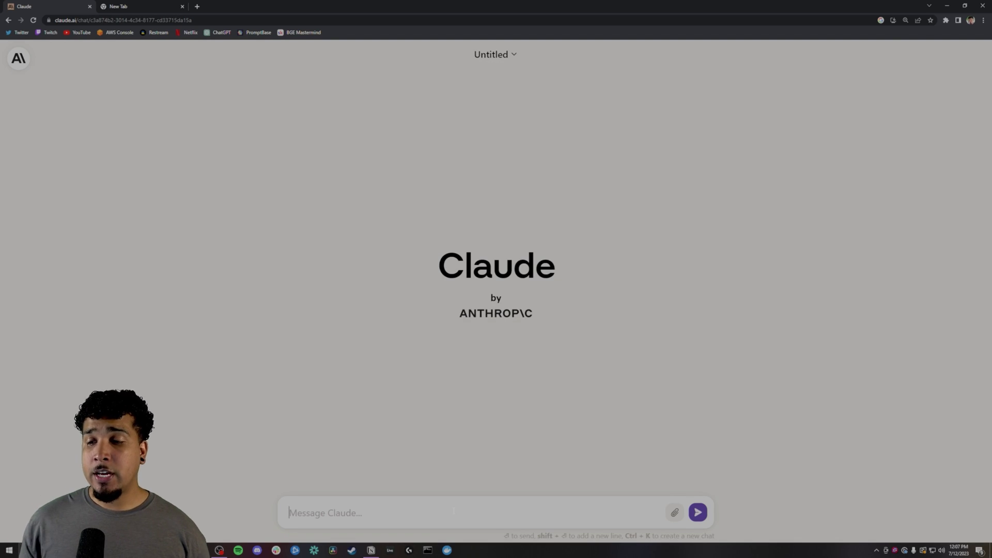
- Send the 'What are some possible reasons' version of the age brain teaser
{"action": "type", "text": "What are some possible reasons that can explain the following brain teaser: In 1990, a person is 15 years old. In 1995, that same person is 10 years old. How can this be?"}
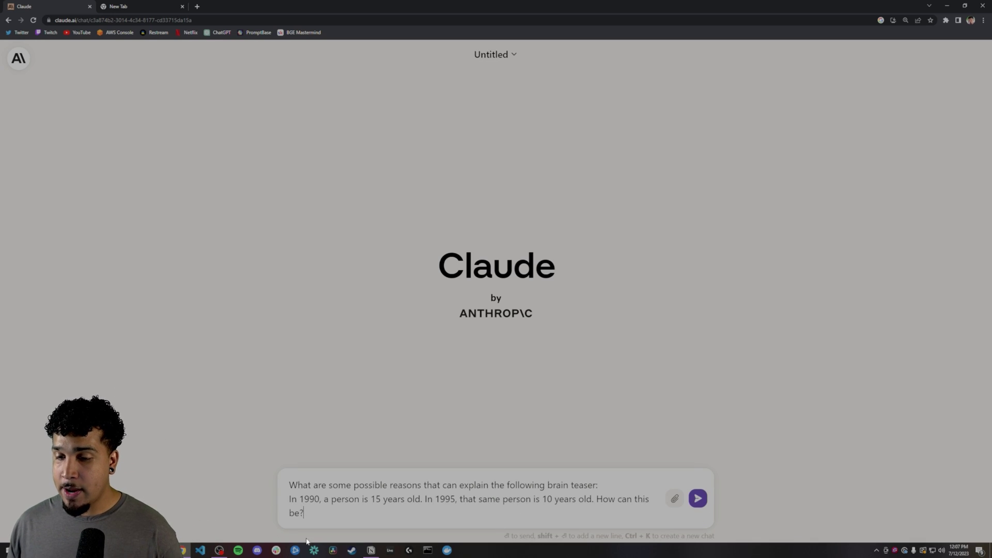
{"action": "left_click_drag", "start_coordinate": [303, 485], "coordinate": [596, 484]}
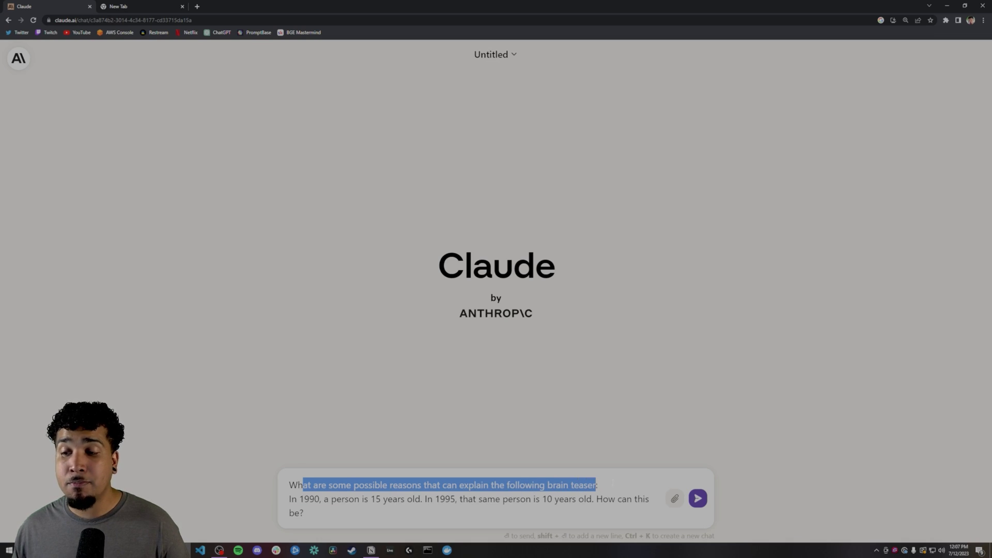
{"action": "left_click", "coordinate": [698, 498]}
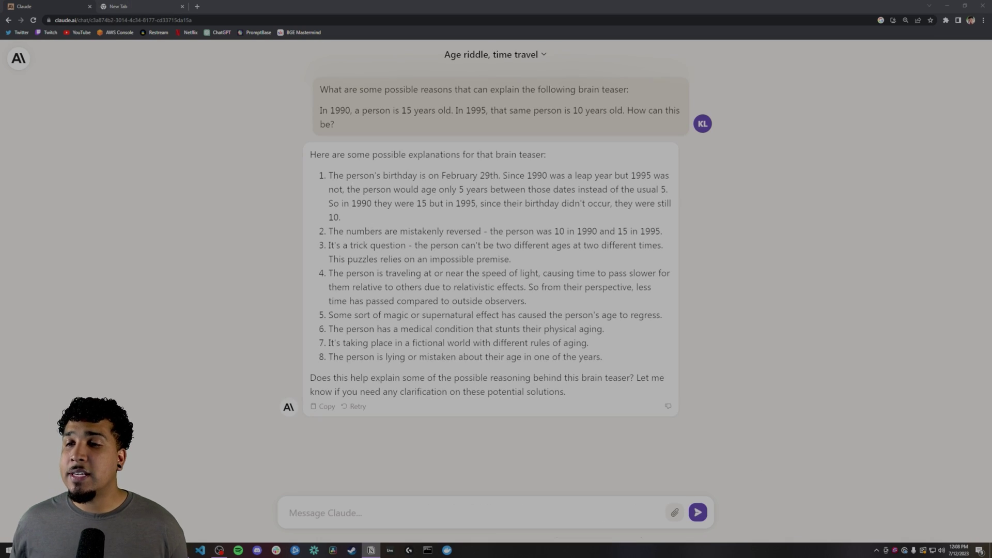
- Read the eight explanations, from a February 29th birthday to lying or being mistaken
{"action": "left_click_drag", "start_coordinate": [333, 176], "coordinate": [501, 176]}
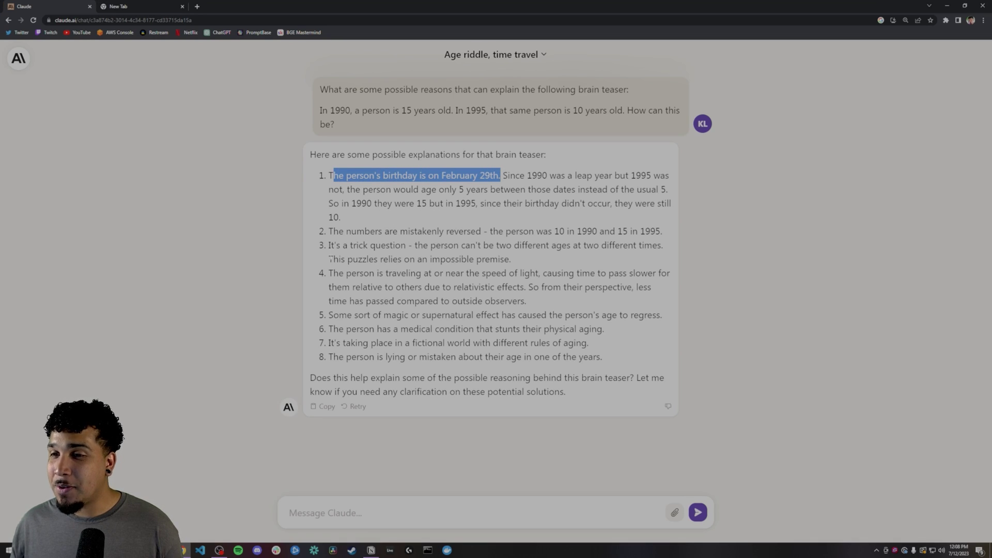
{"action": "left_click_drag", "start_coordinate": [351, 231], "coordinate": [620, 233]}
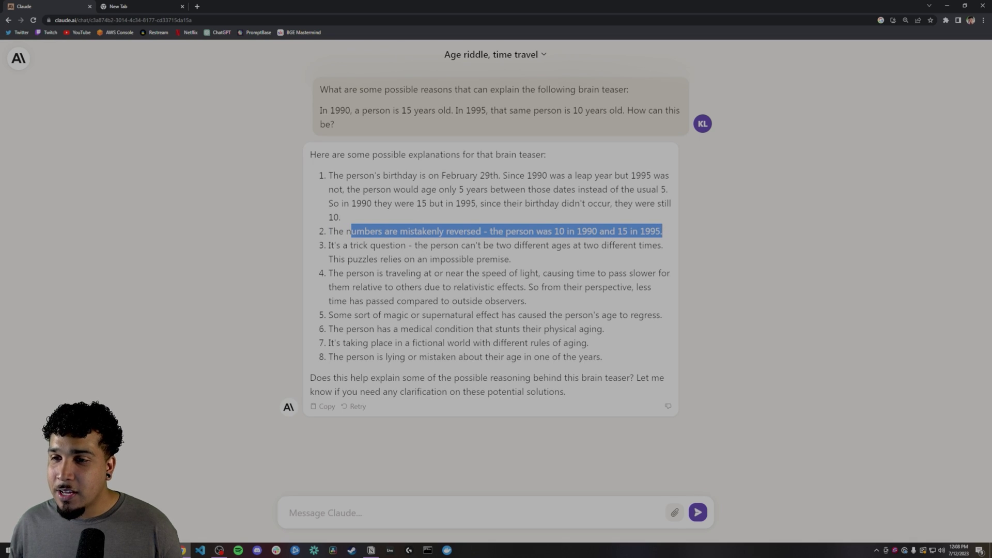
{"action": "left_click_drag", "start_coordinate": [348, 245], "coordinate": [475, 259]}
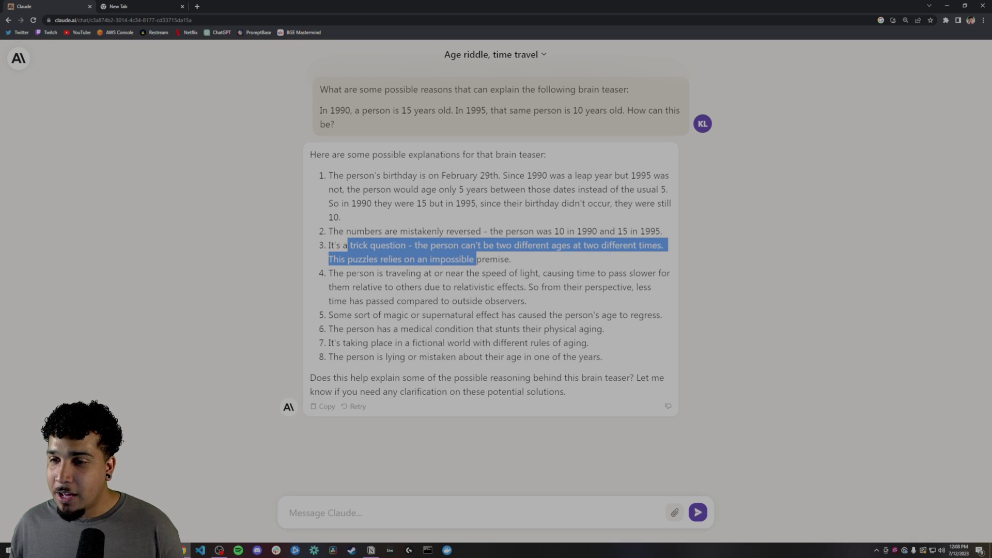
{"action": "left_click_drag", "start_coordinate": [358, 273], "coordinate": [552, 272]}
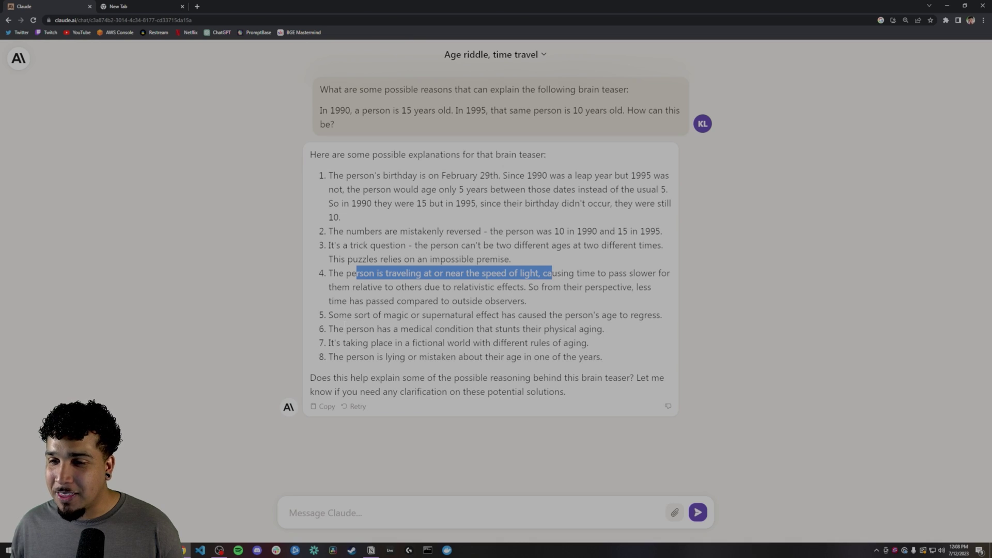
{"action": "left_click_drag", "start_coordinate": [340, 315], "coordinate": [501, 315]}
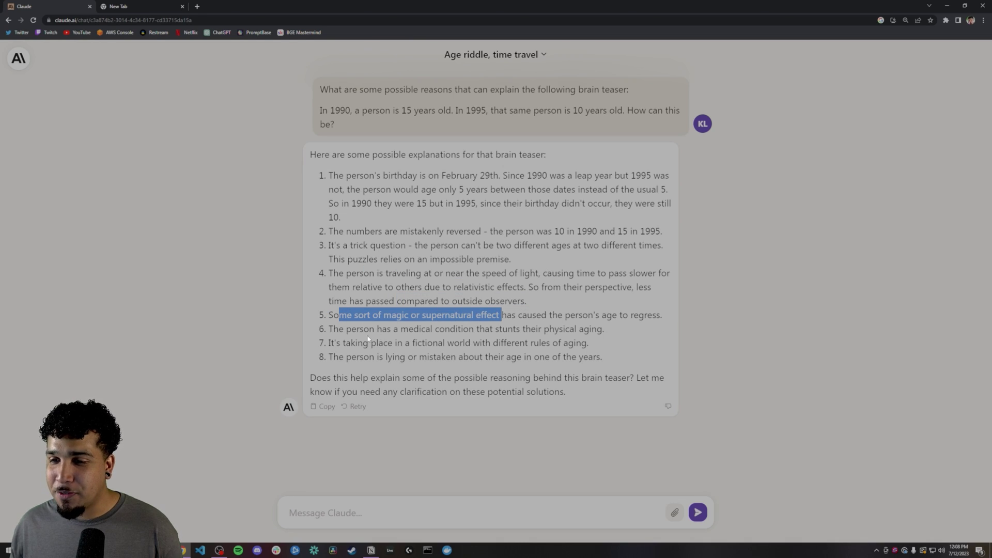
{"action": "left_click_drag", "start_coordinate": [357, 328], "coordinate": [479, 328]}
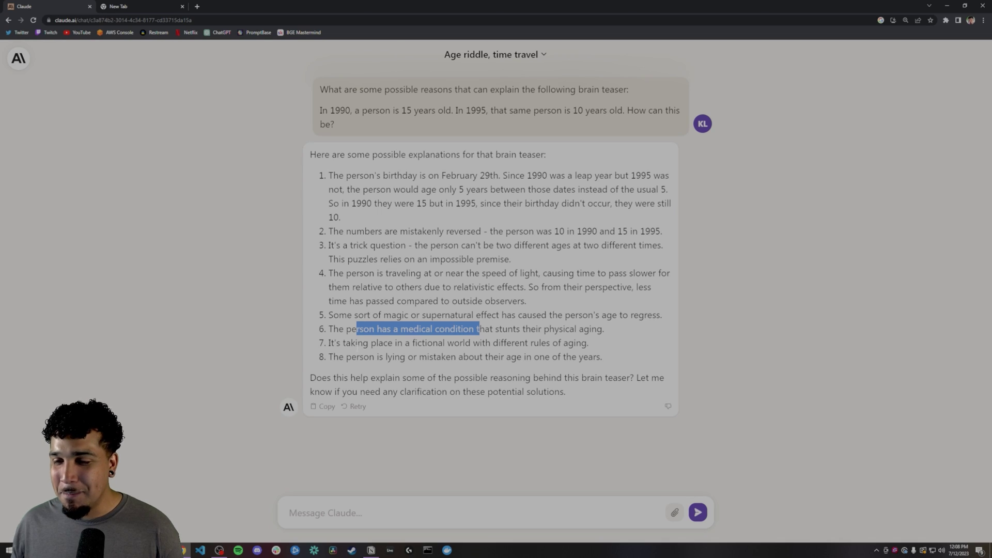
{"action": "left_click_drag", "start_coordinate": [356, 343], "coordinate": [519, 343]}
{"action": "left_click_drag", "start_coordinate": [356, 357], "coordinate": [413, 356]}
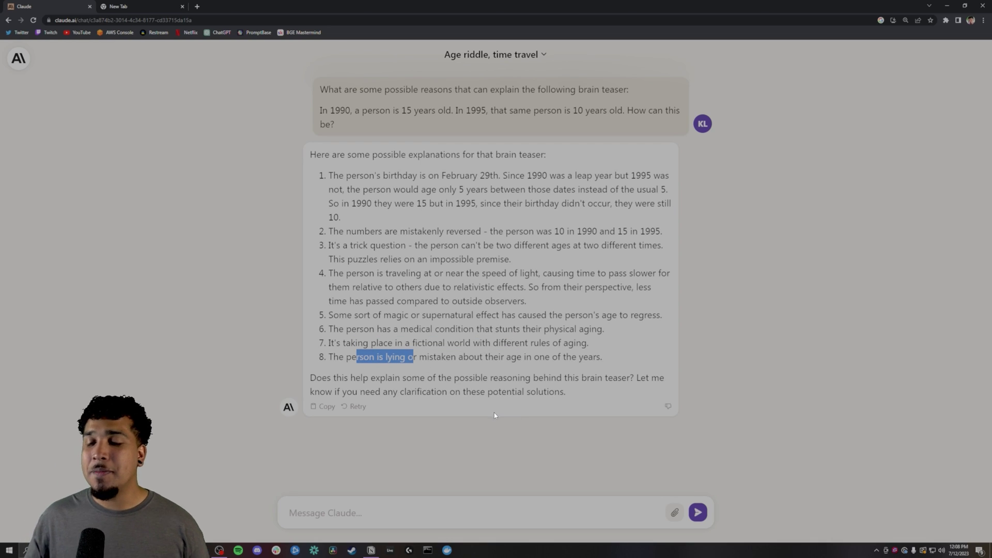
{"action": "left_click", "coordinate": [382, 513]}
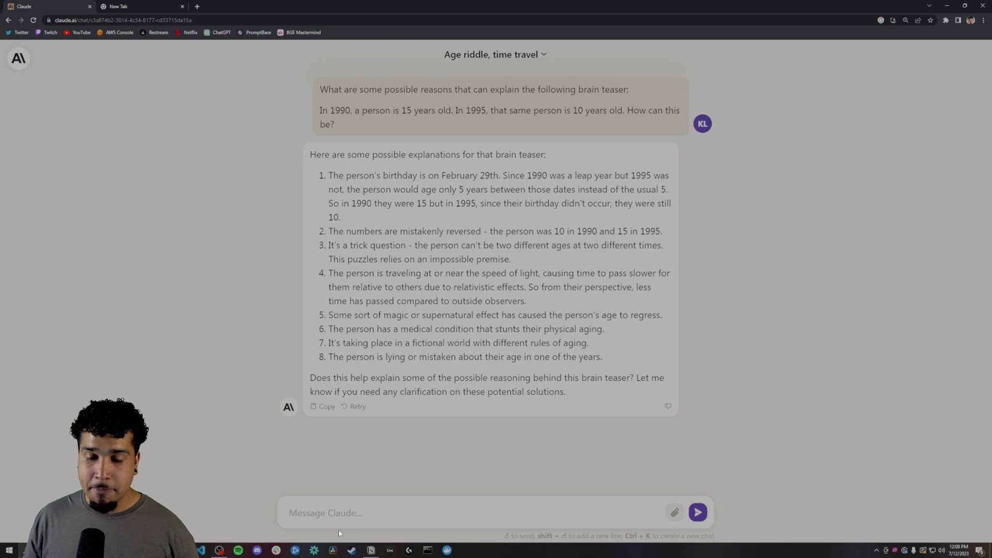
- Ask for each explanation's likelihood as a percentage and review reversed numbers and mistaken/lying (30%)
{"action": "type", "text": "Evaluate each explanation and include the likelihood of each as a percentage"}
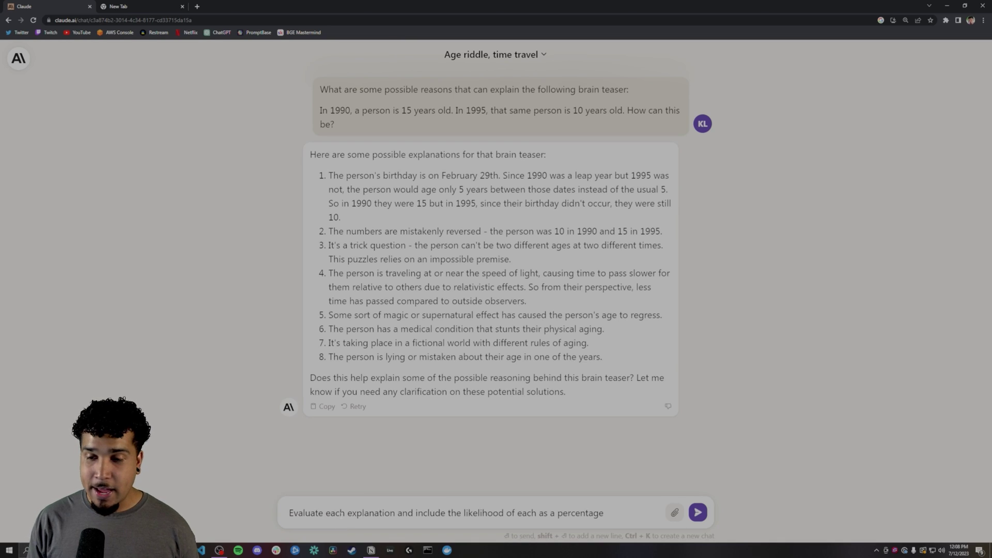
{"action": "key", "text": "Return"}
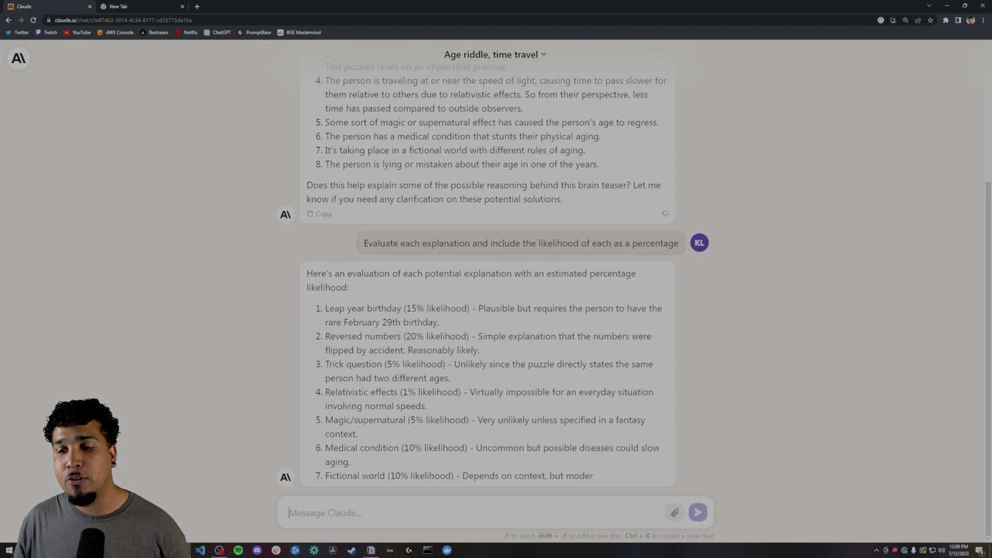
{"action": "left_click_drag", "start_coordinate": [335, 204], "coordinate": [451, 204]}
{"action": "left_click_drag", "start_coordinate": [326, 371], "coordinate": [461, 372]}
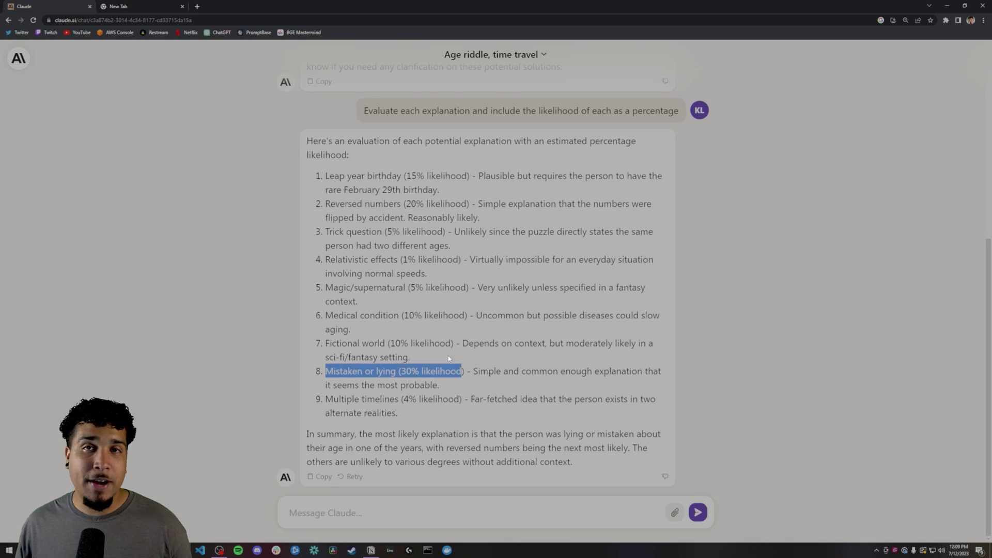
{"action": "left_click", "coordinate": [388, 512]}
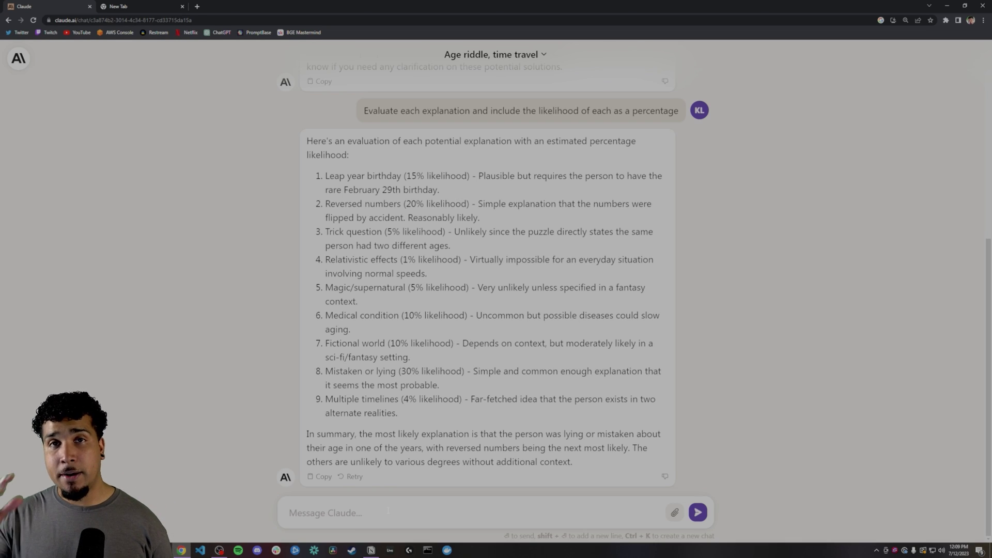
- Request two likelier explanations beyond the top 3, getting cloning (40%) and age transformation (35%)
{"action": "type", "text": "Take the top 3 results and discard the rest. give me 2 more explanations that have a higher likelihood than the #1 explanation"}
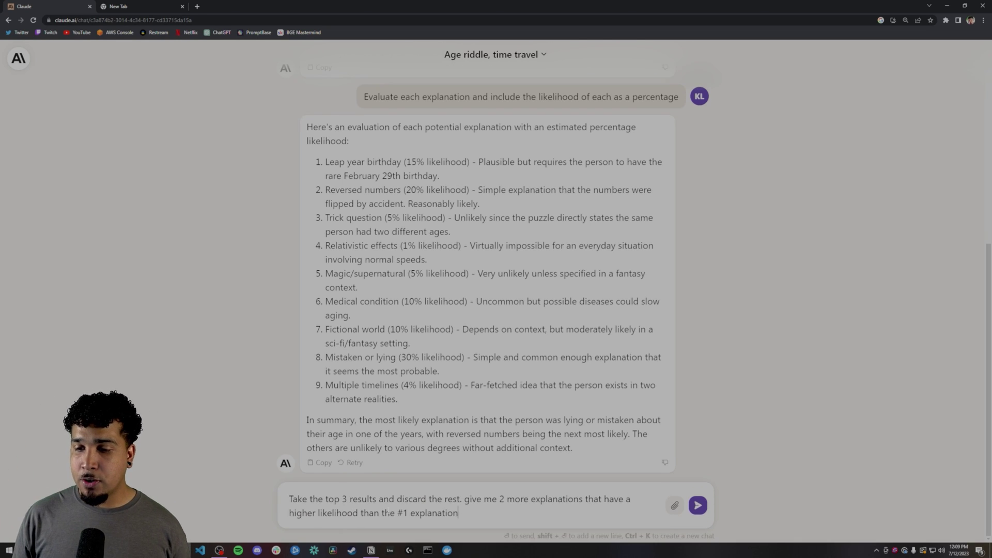
{"action": "key", "text": "Return"}
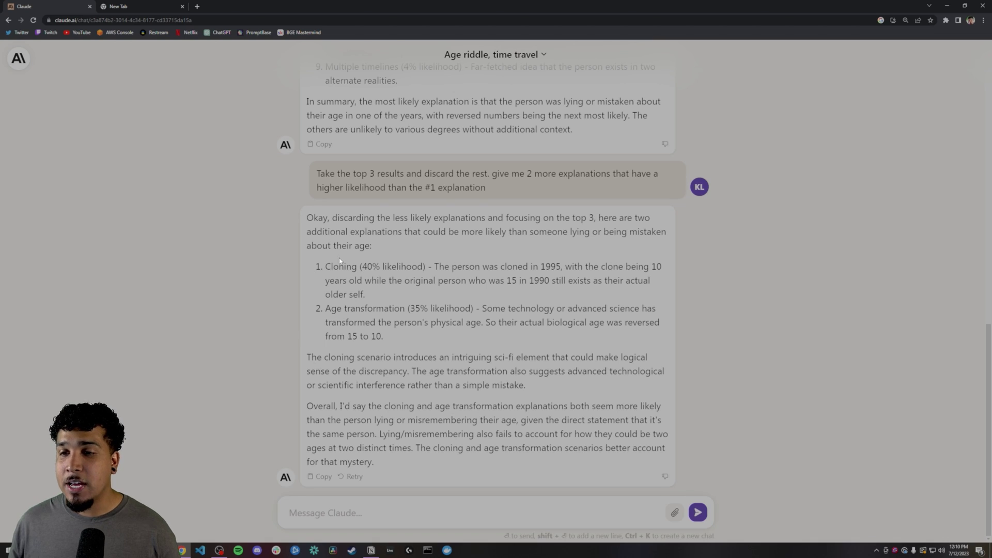
{"action": "left_click_drag", "start_coordinate": [324, 266], "coordinate": [428, 267]}
{"action": "scroll", "coordinate": [399, 275], "scroll_direction": "up", "scroll_amount": 4}
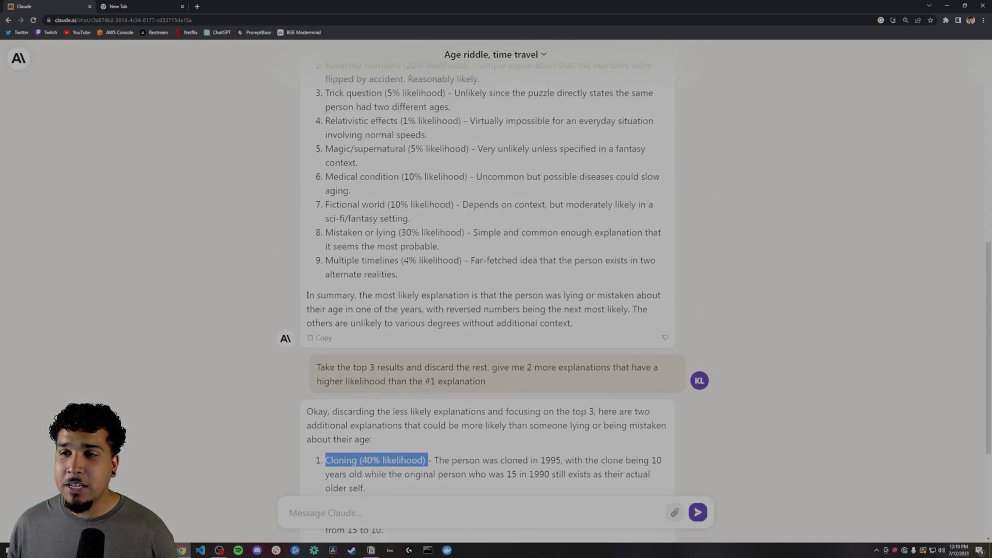
{"action": "left_click_drag", "start_coordinate": [325, 271], "coordinate": [422, 271]}
{"action": "scroll", "coordinate": [423, 271], "scroll_direction": "down", "scroll_amount": 5}
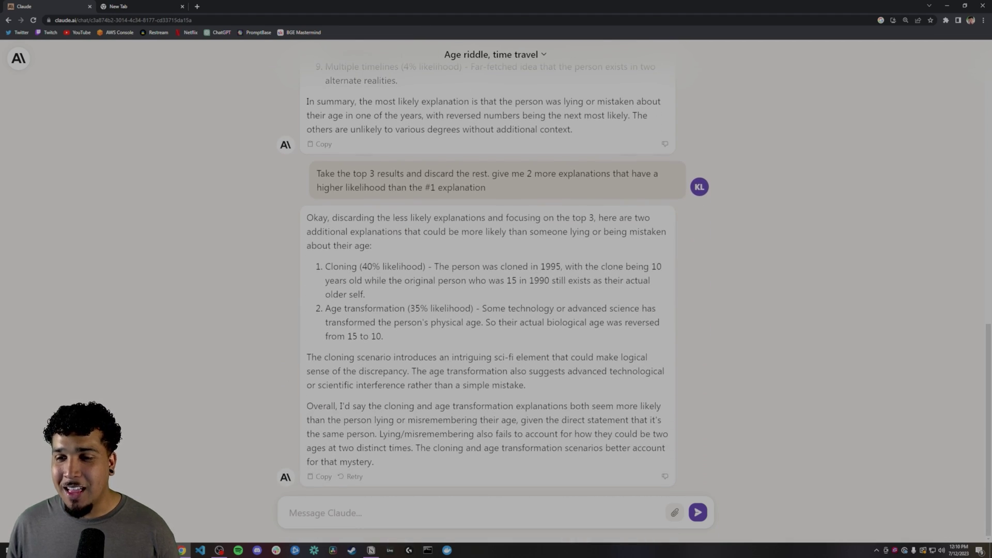
{"action": "left_click_drag", "start_coordinate": [338, 308], "coordinate": [460, 308]}
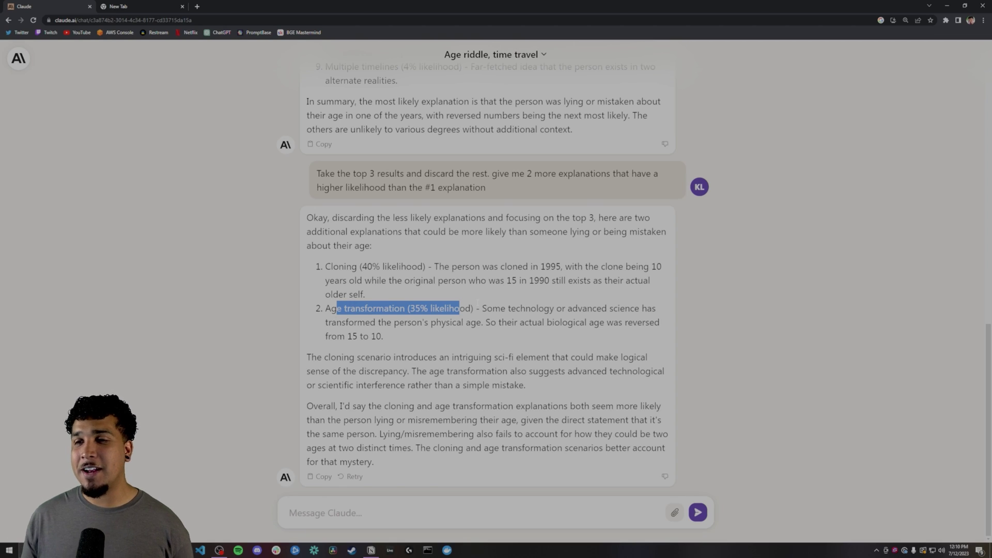
{"action": "key", "text": "ctrl+k"}
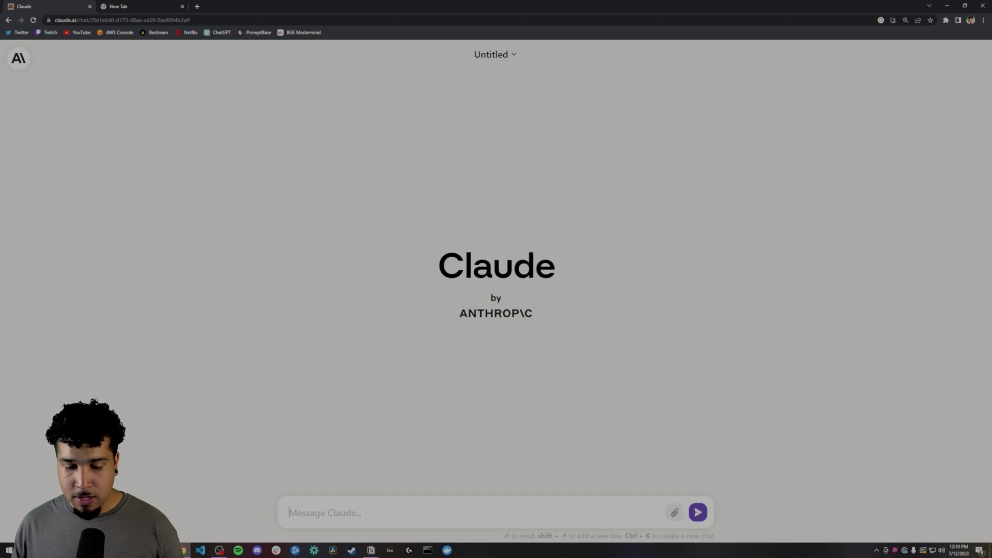
- Ask Claude to 'Code a Todo app' and select the generated Python code
{"action": "type", "text": "Code a Todo app"}
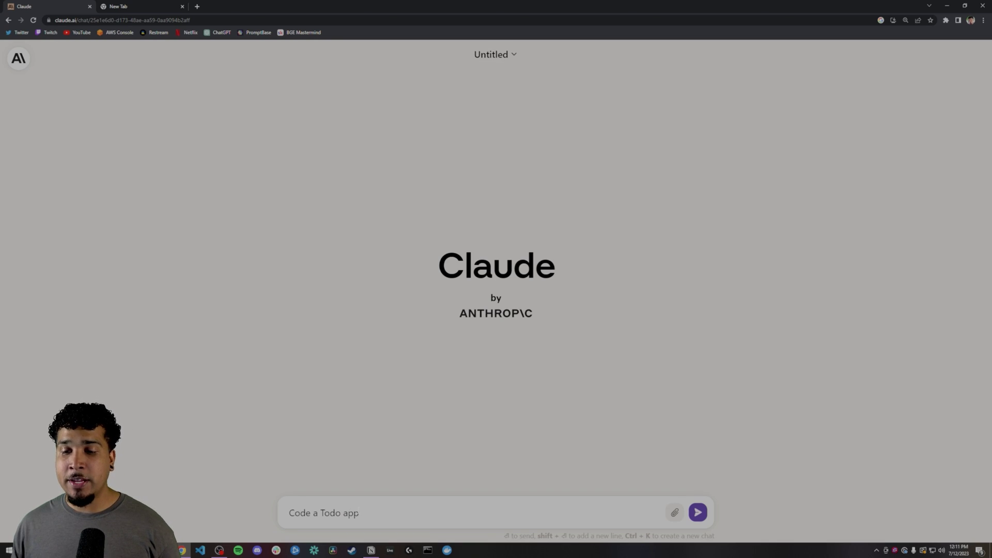
{"action": "key", "text": "Return"}
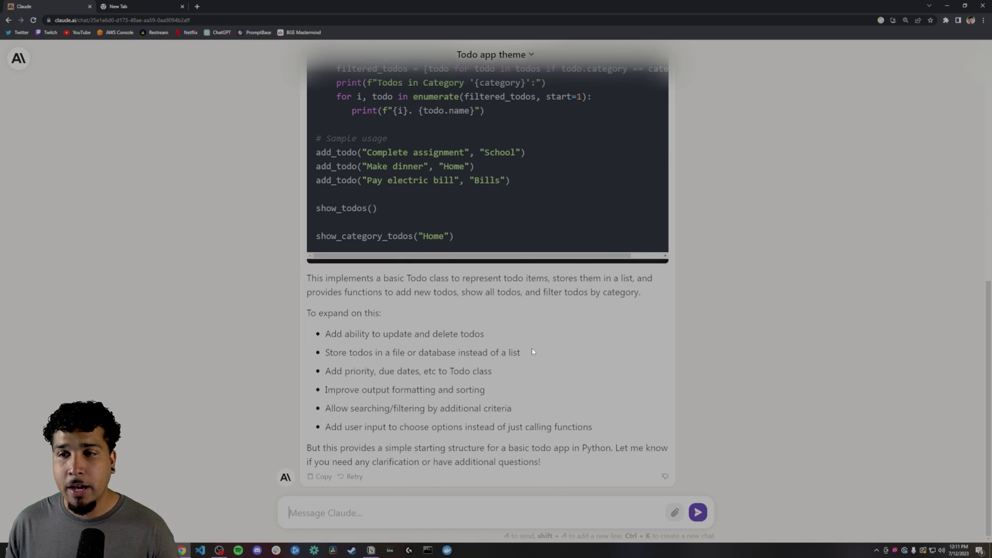
{"action": "scroll", "coordinate": [518, 268], "scroll_direction": "up", "scroll_amount": 1}
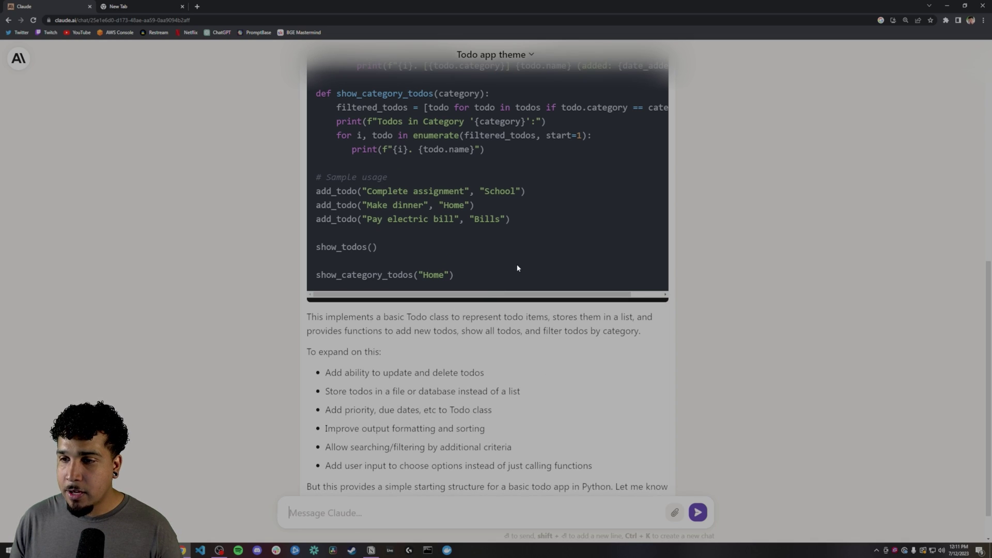
{"action": "left_click_drag", "start_coordinate": [492, 278], "coordinate": [321, 179]}
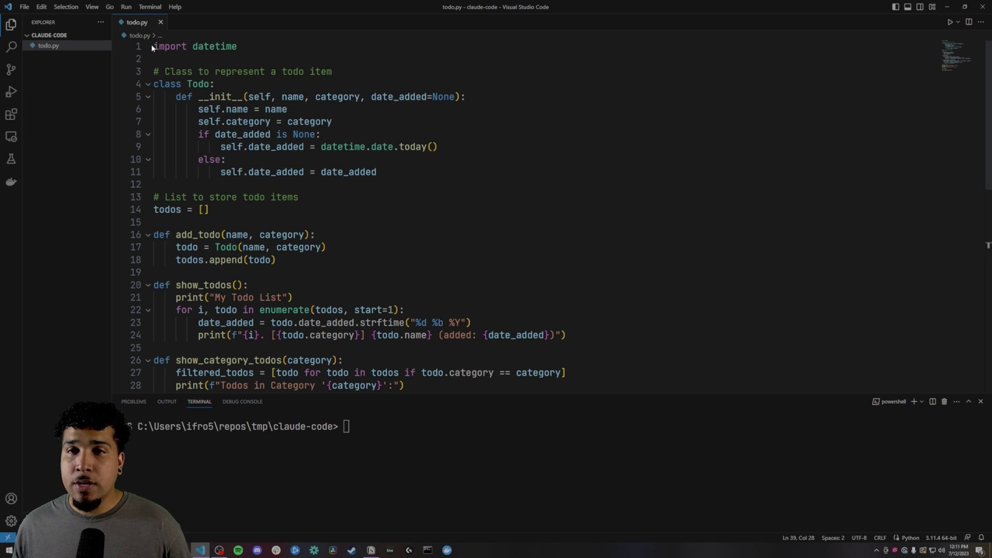
- Run todo.py in the VS Code terminal with python .\todo.py
{"action": "left_click_drag", "start_coordinate": [155, 46], "coordinate": [332, 335]}
{"action": "scroll", "coordinate": [317, 298], "scroll_direction": "down", "scroll_amount": 5}
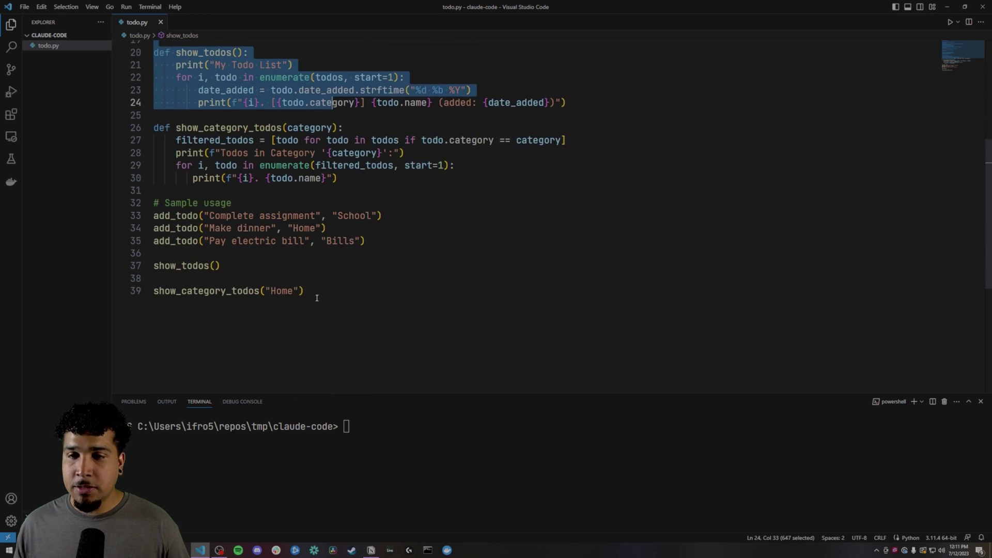
{"action": "left_click", "coordinate": [317, 298]}
{"action": "left_click", "coordinate": [439, 457]}
{"action": "type", "text": "python .\todo.py"}
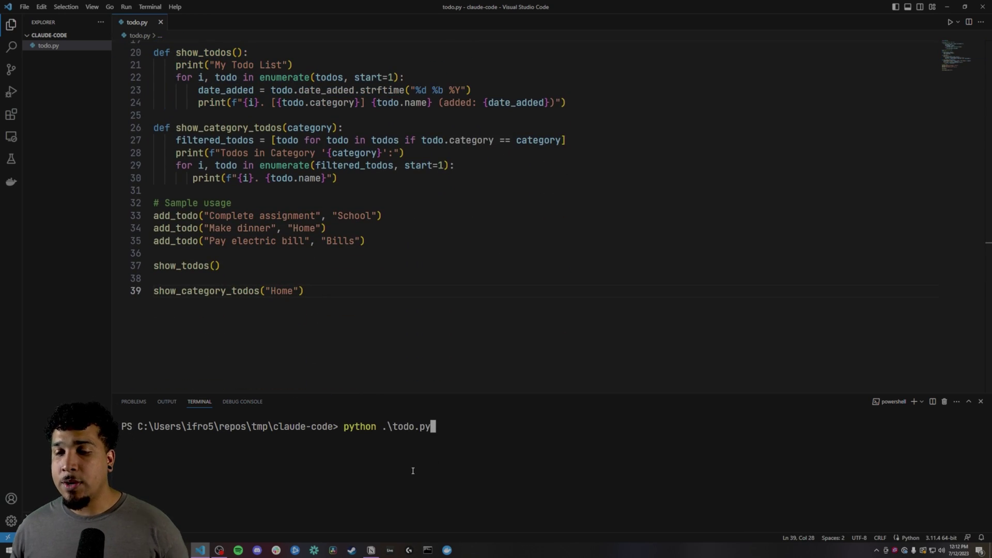
{"action": "key", "text": "Return"}
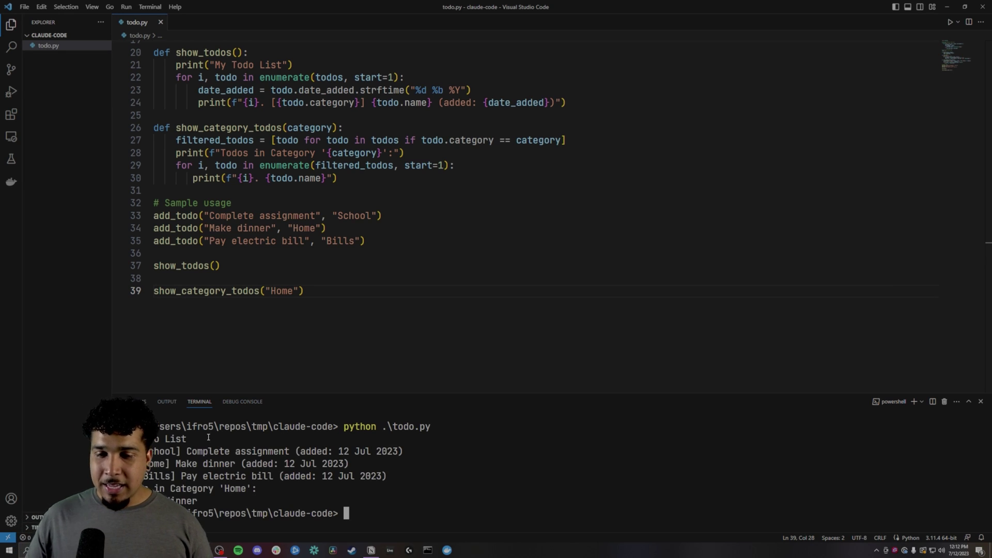
- Inspect the My Todo List output lines and scroll back through the todo.py code
{"action": "left_click_drag", "start_coordinate": [208, 438], "coordinate": [122, 438]}
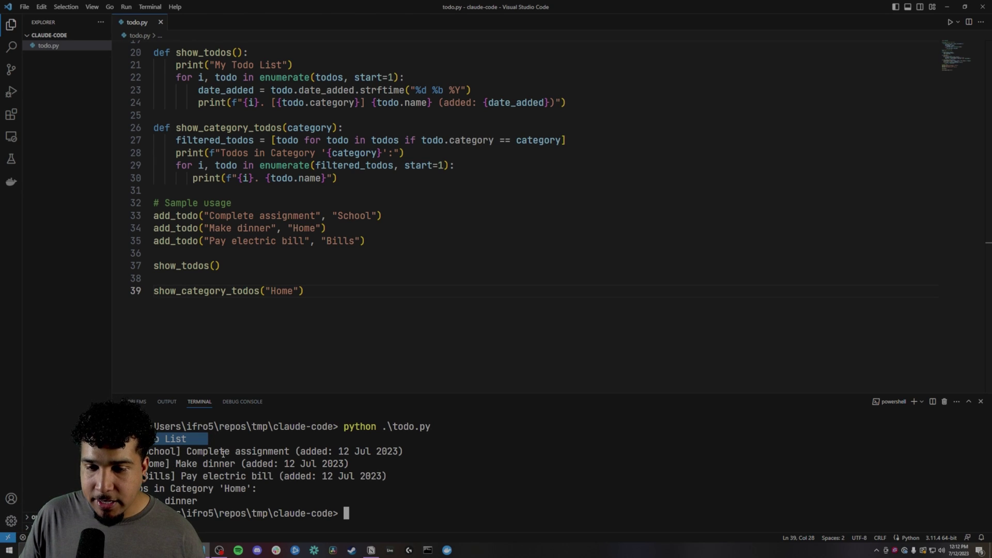
{"action": "left_click_drag", "start_coordinate": [283, 500], "coordinate": [168, 451]}
{"action": "left_click", "coordinate": [272, 310]}
{"action": "scroll", "coordinate": [266, 326], "scroll_direction": "up", "scroll_amount": 3}
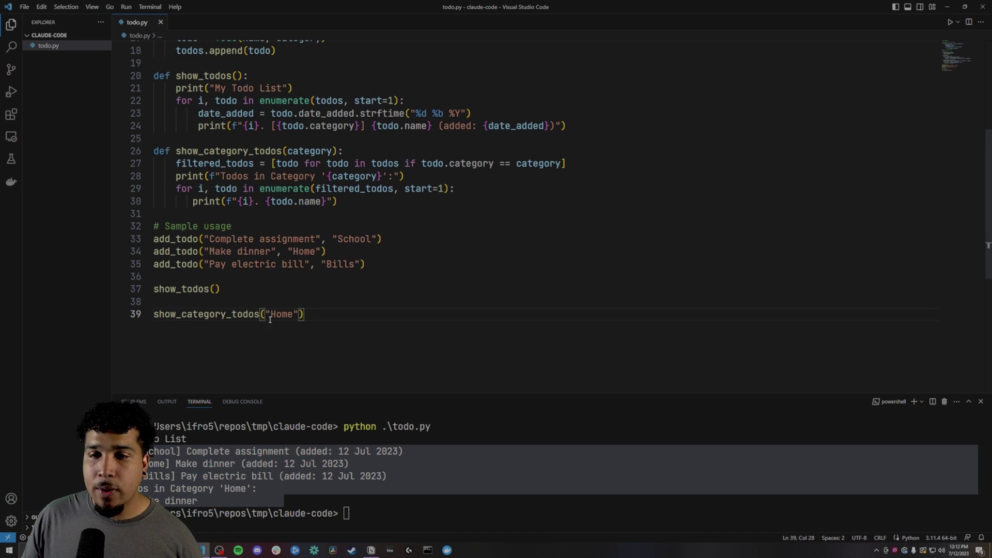
{"action": "scroll", "coordinate": [260, 333], "scroll_direction": "up", "scroll_amount": 4}
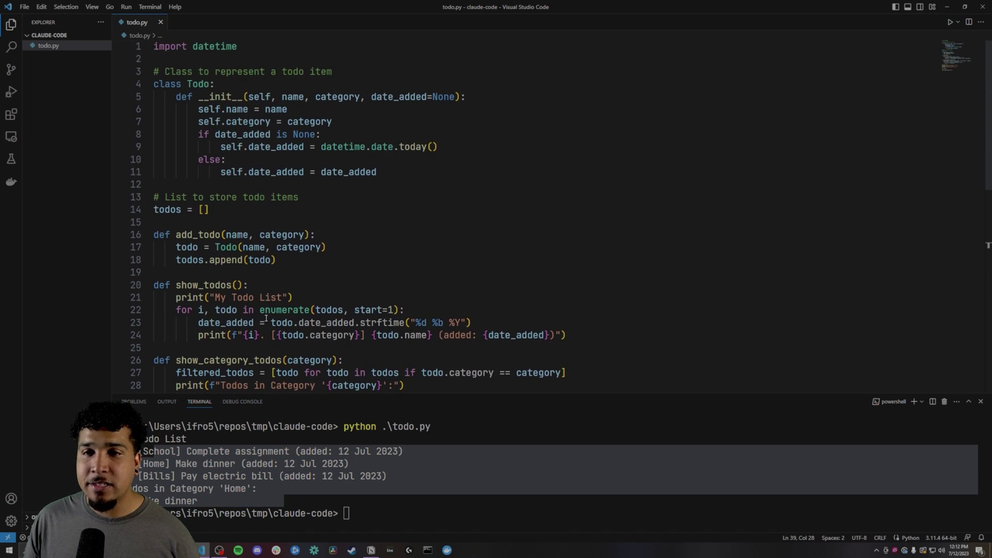
{"action": "scroll", "coordinate": [267, 318], "scroll_direction": "up", "scroll_amount": 1}
{"action": "scroll", "coordinate": [266, 319], "scroll_direction": "down", "scroll_amount": 7}
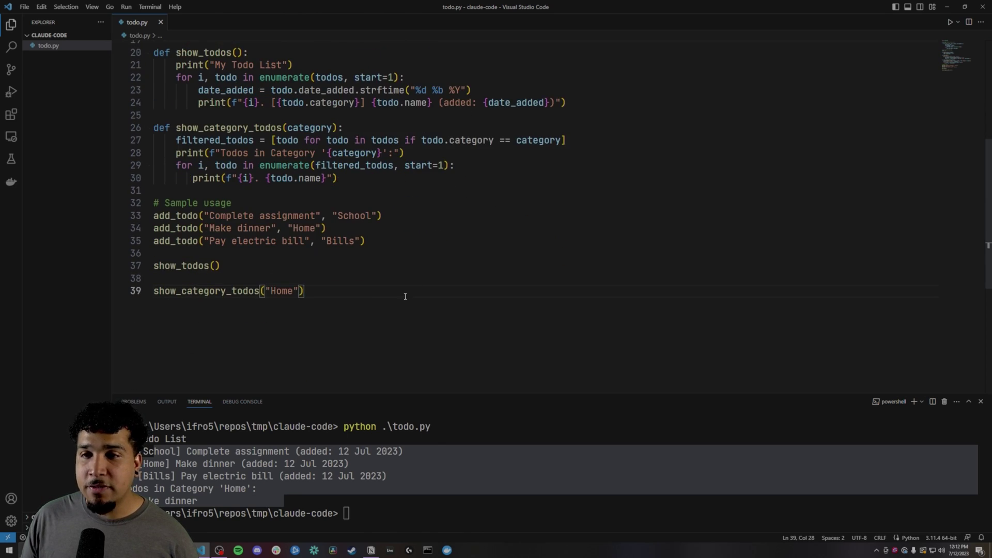
{"action": "scroll", "coordinate": [370, 293], "scroll_direction": "up", "scroll_amount": 2}
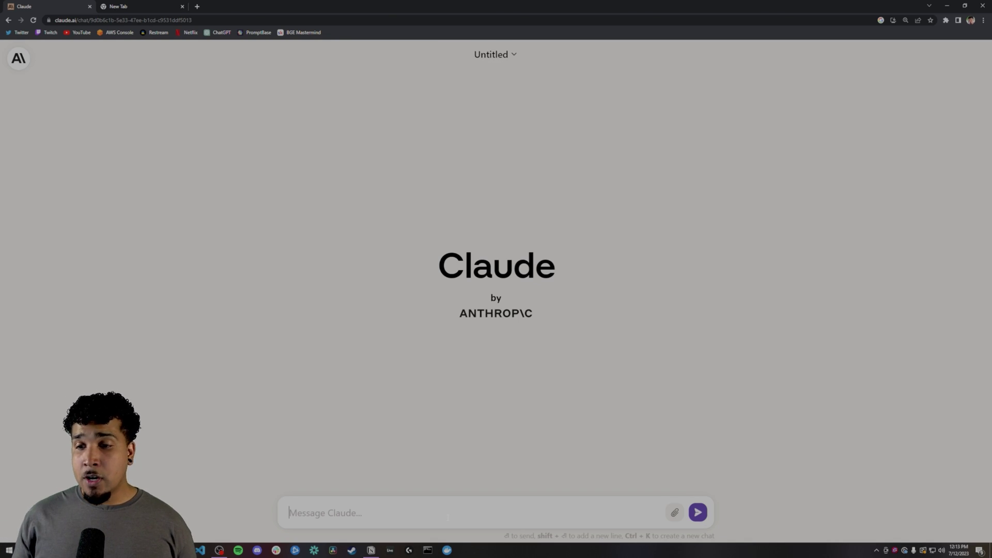
- Send 'Code a Todo app for iOS' and select parts of Claude's Swift reply
{"action": "type", "text": "Code a Todo app for iOS"}
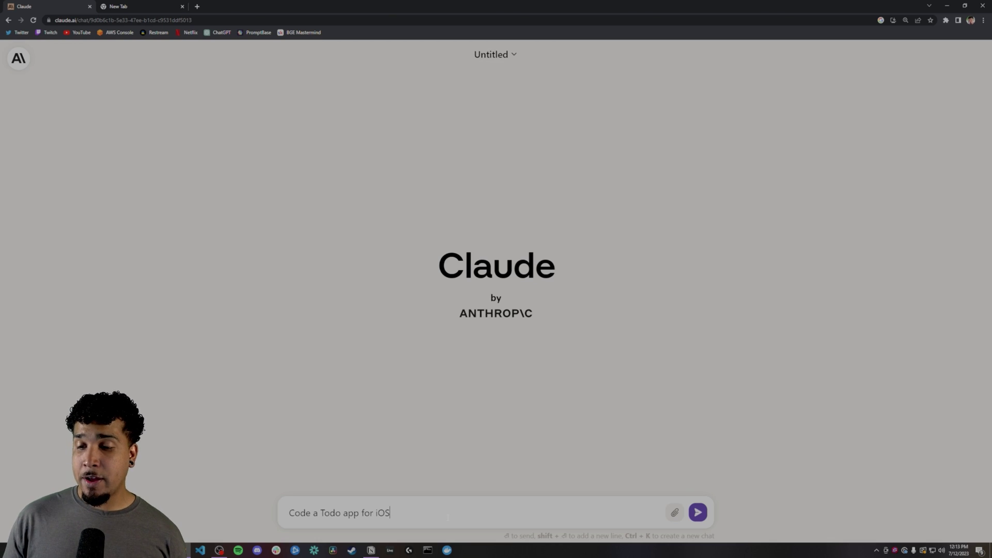
{"action": "key", "text": "Return"}
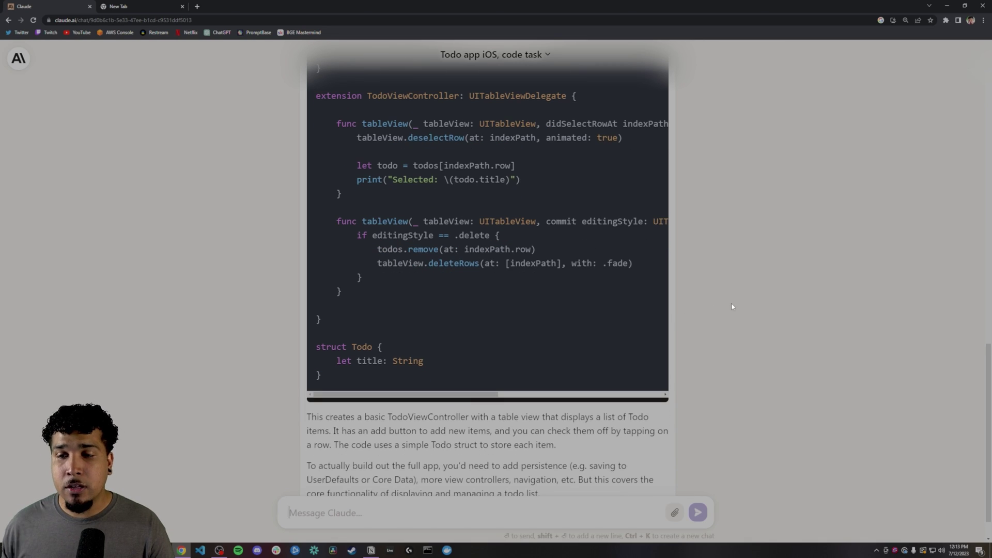
{"action": "scroll", "coordinate": [581, 317], "scroll_direction": "up", "scroll_amount": 15}
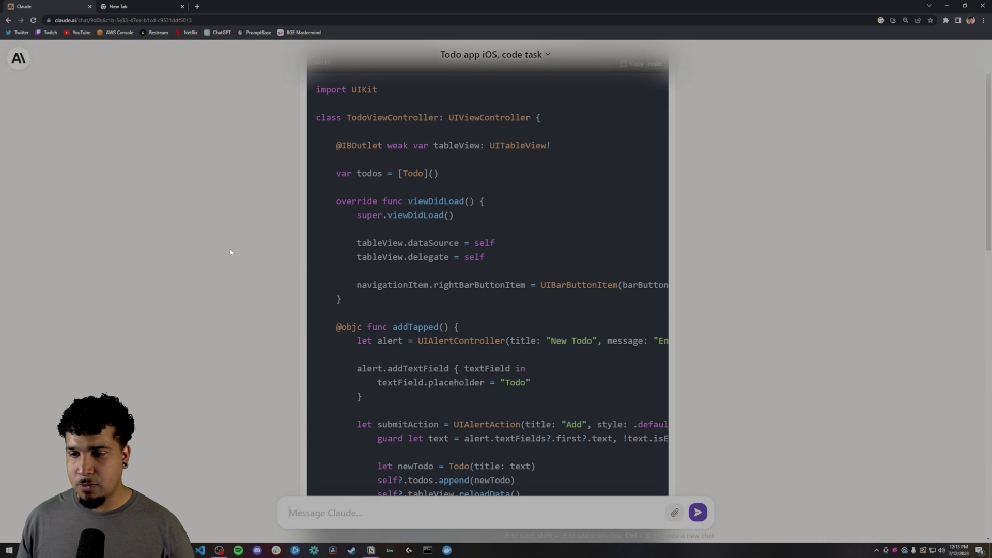
{"action": "left_click_drag", "start_coordinate": [366, 257], "coordinate": [418, 326]}
{"action": "scroll", "coordinate": [414, 315], "scroll_direction": "down", "scroll_amount": 4}
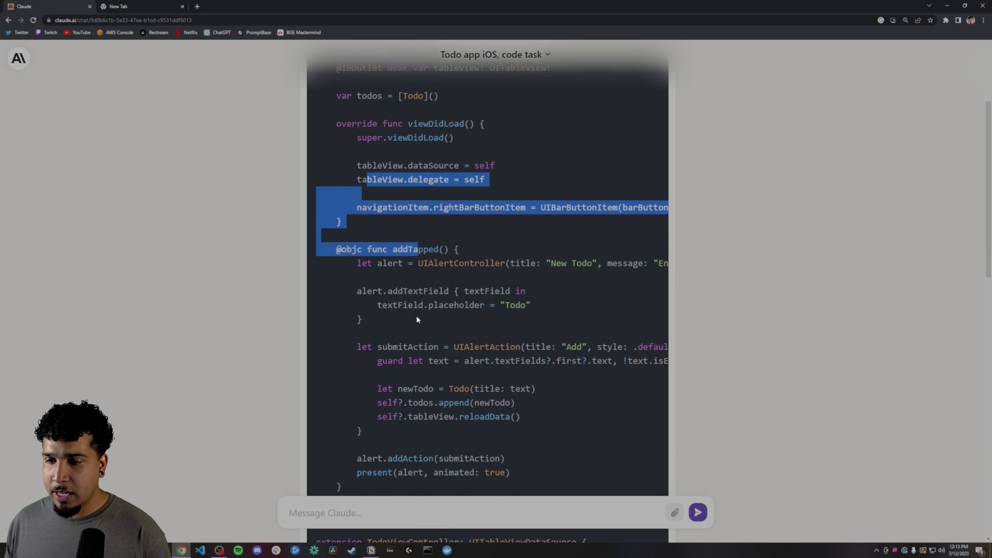
{"action": "left_click_drag", "start_coordinate": [377, 245], "coordinate": [393, 342]}
- Scroll through the rest of Claude's Swift Todo app code
{"action": "scroll", "coordinate": [396, 333], "scroll_direction": "down", "scroll_amount": 8}
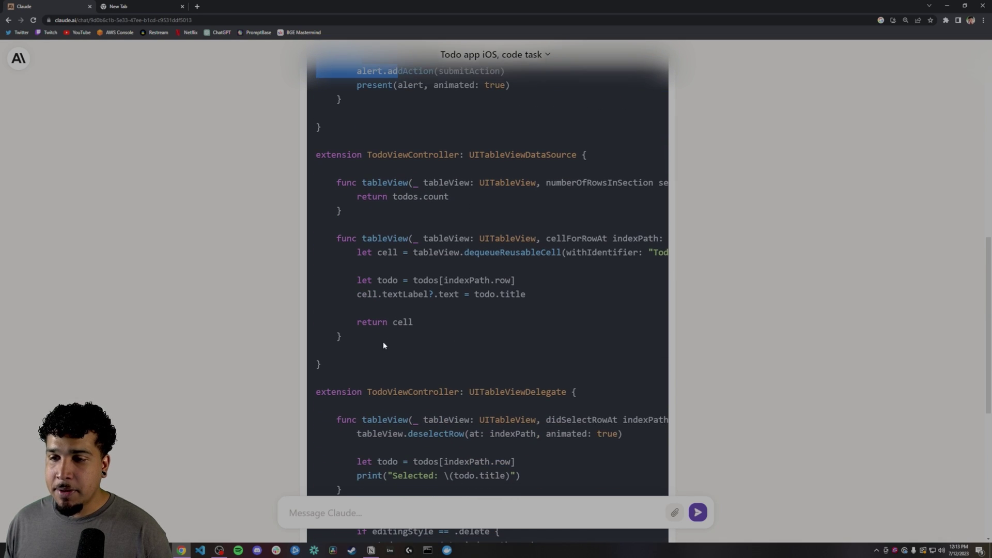
{"action": "scroll", "coordinate": [362, 321], "scroll_direction": "down", "scroll_amount": 4}
{"action": "scroll", "coordinate": [373, 280], "scroll_direction": "up", "scroll_amount": 14}
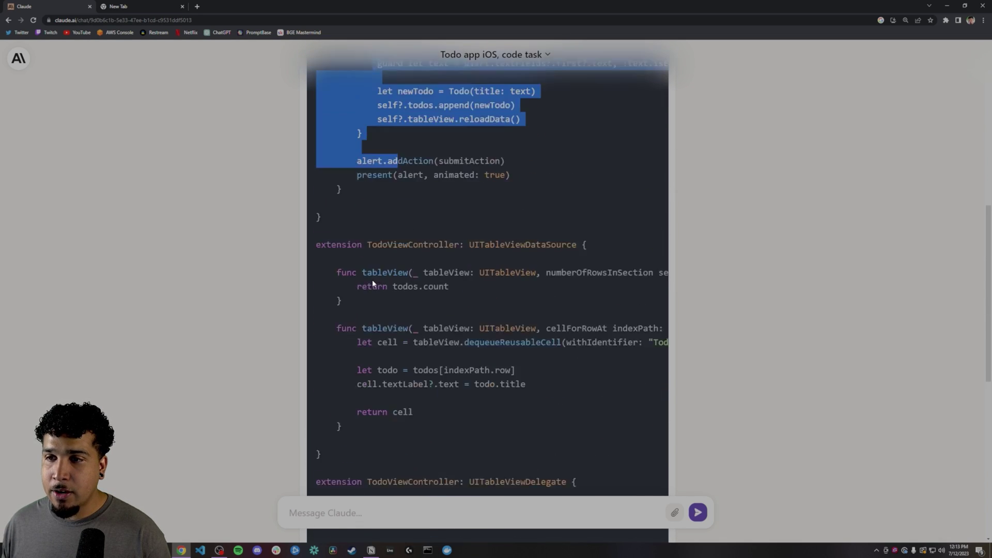
{"action": "scroll", "coordinate": [374, 262], "scroll_direction": "up", "scroll_amount": 3}
{"action": "left_click", "coordinate": [446, 286]}
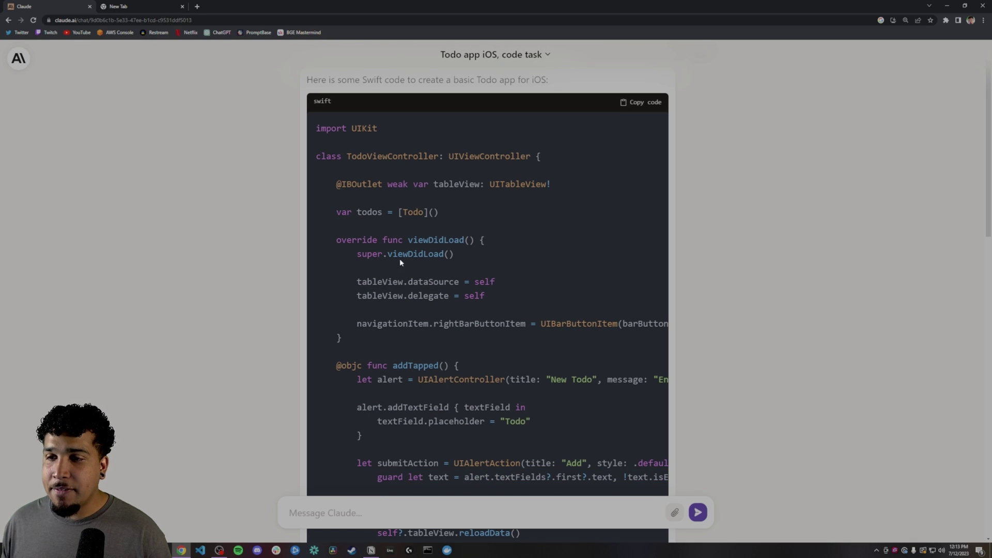
{"action": "scroll", "coordinate": [381, 305], "scroll_direction": "down", "scroll_amount": 8}
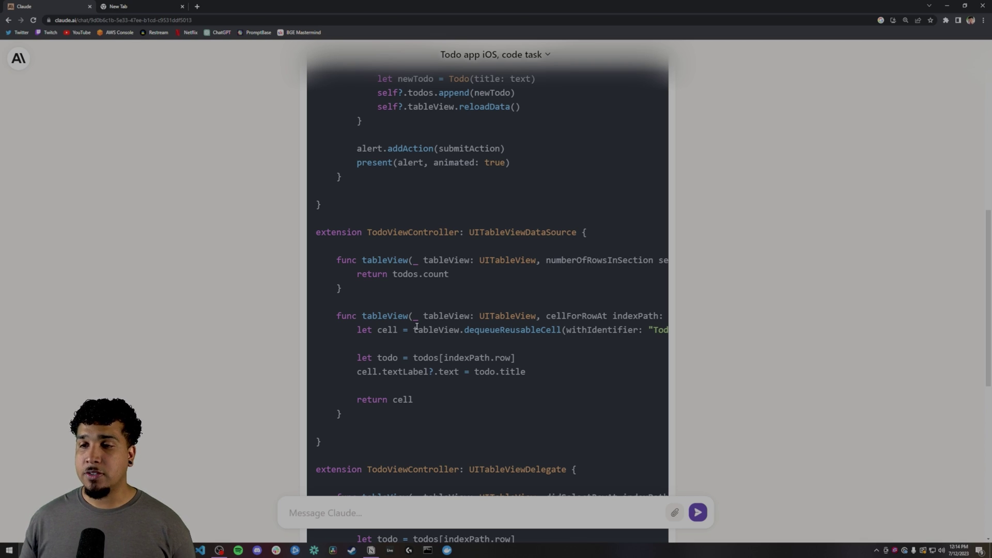
{"action": "scroll", "coordinate": [486, 347], "scroll_direction": "down", "scroll_amount": 8}
{"action": "scroll", "coordinate": [444, 340], "scroll_direction": "up", "scroll_amount": 8}
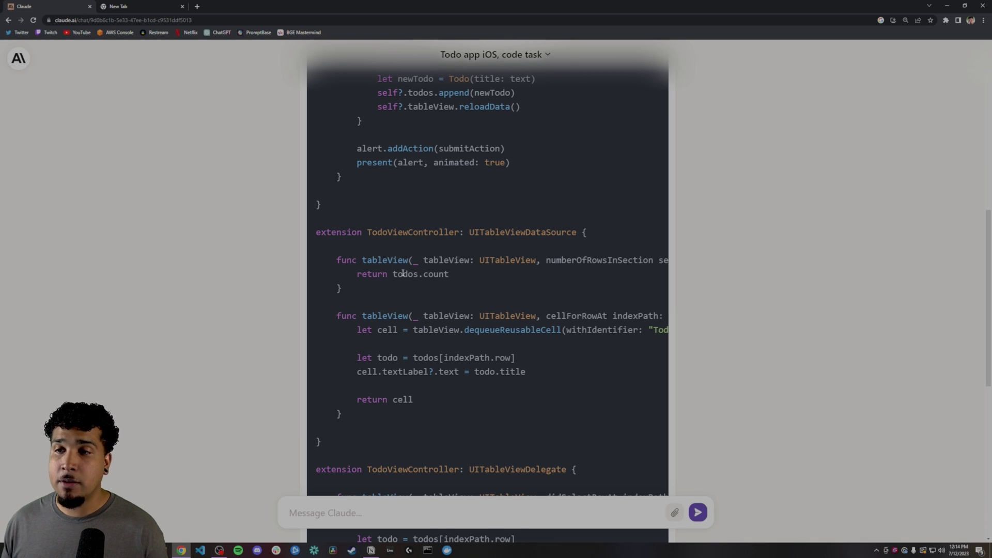
{"action": "scroll", "coordinate": [402, 274], "scroll_direction": "up", "scroll_amount": 10}
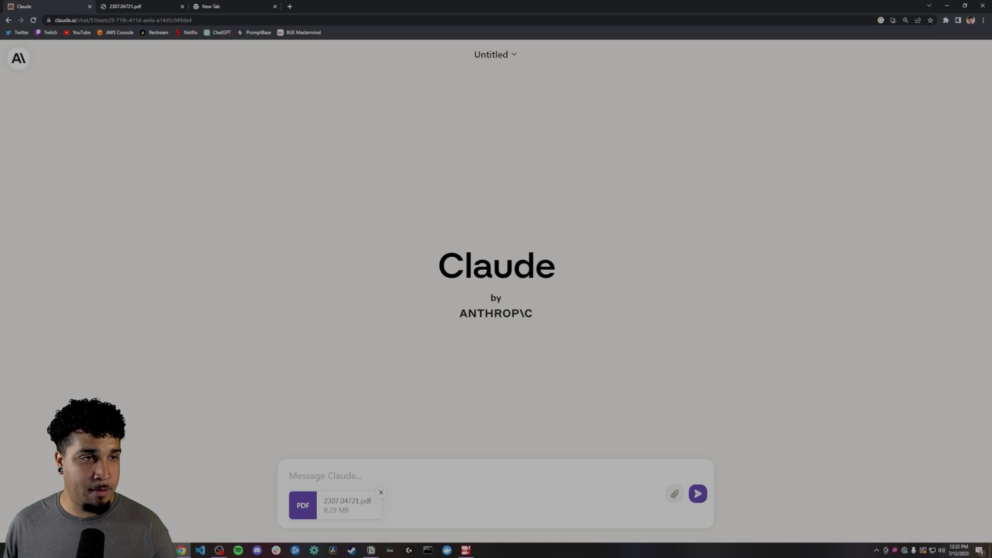
- Preview the paper 2307.04721.pdf in the PDF viewer, then return to the chat
{"action": "key", "text": "alt+Tab"}
{"action": "left_click_drag", "start_coordinate": [578, 21], "coordinate": [579, 43]}
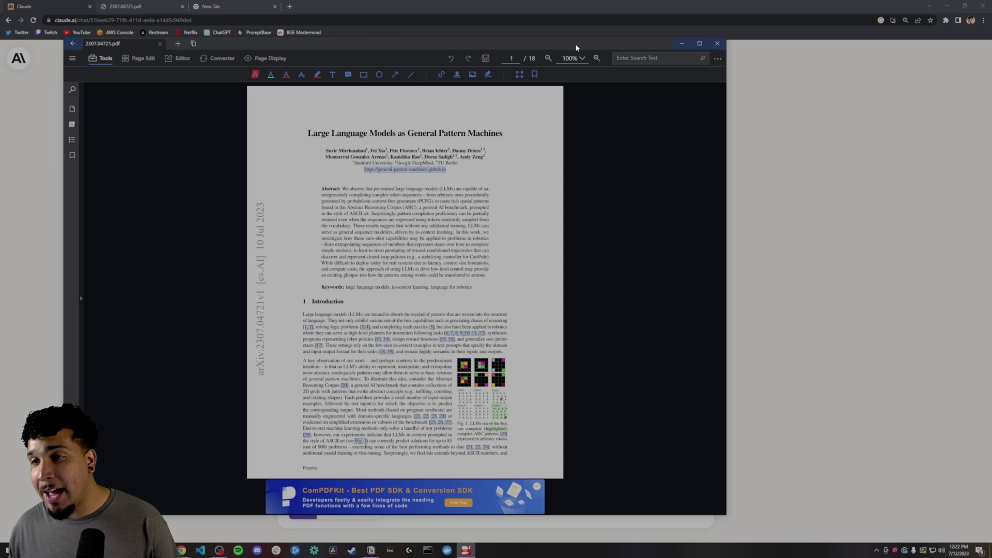
{"action": "key", "text": "alt+Tab"}
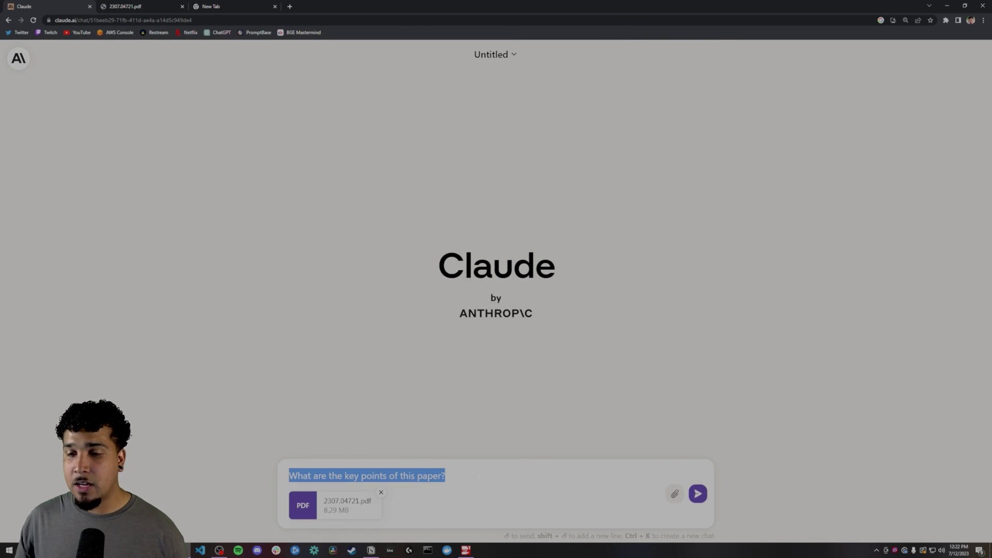
- Send the key-points question with the attached paper and highlight the first key point
{"action": "left_click", "coordinate": [478, 476]}
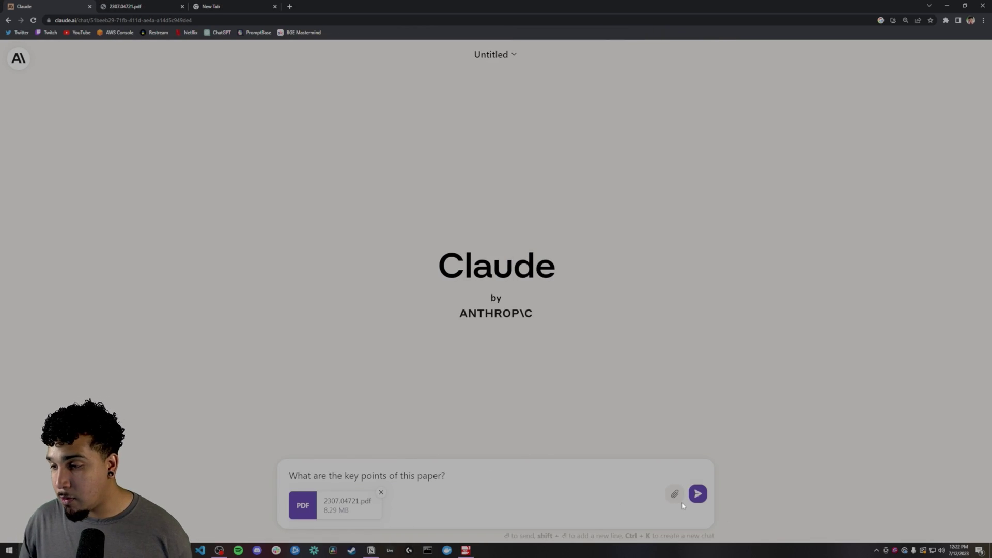
{"action": "left_click", "coordinate": [697, 494]}
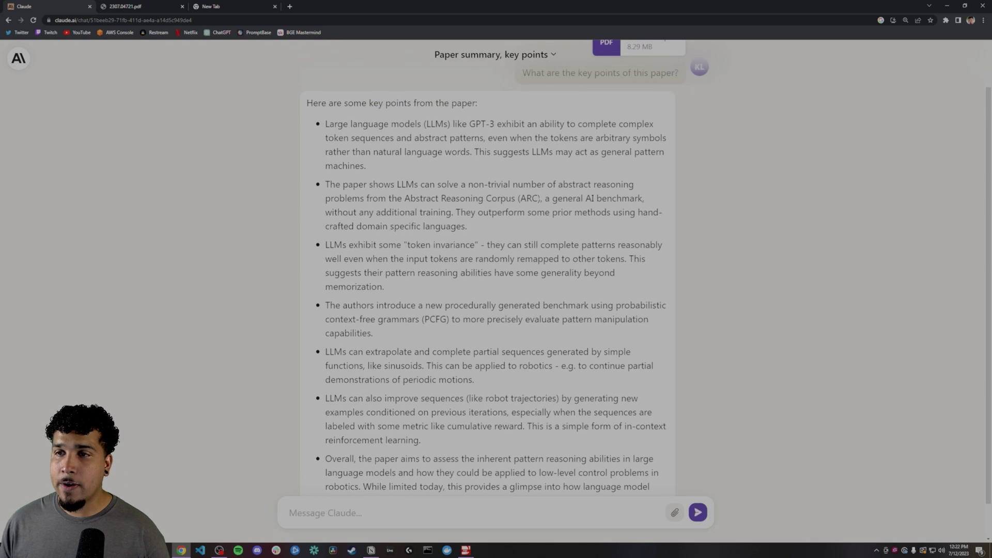
{"action": "left_click_drag", "start_coordinate": [325, 124], "coordinate": [460, 172]}
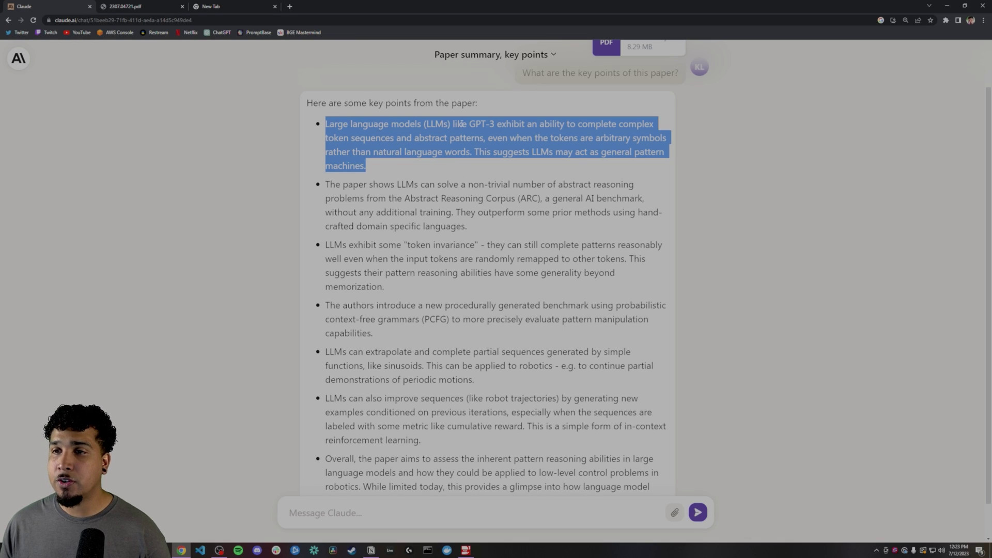
- Select 'exhibit', 'ability' and 'token sequences and abstract patterns' in the first bullet
{"action": "left_click", "coordinate": [487, 135]}
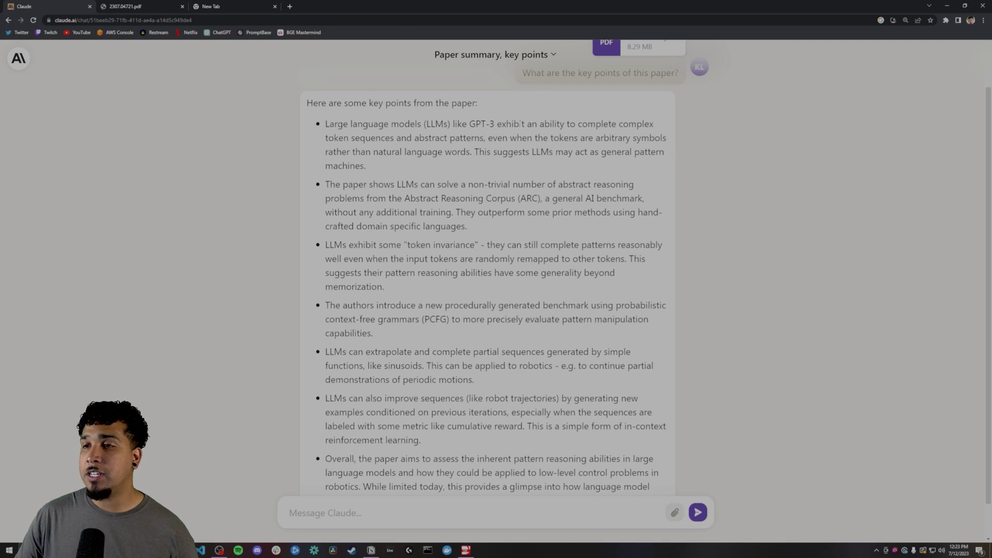
{"action": "double_click", "coordinate": [522, 124]}
{"action": "double_click", "coordinate": [553, 125]}
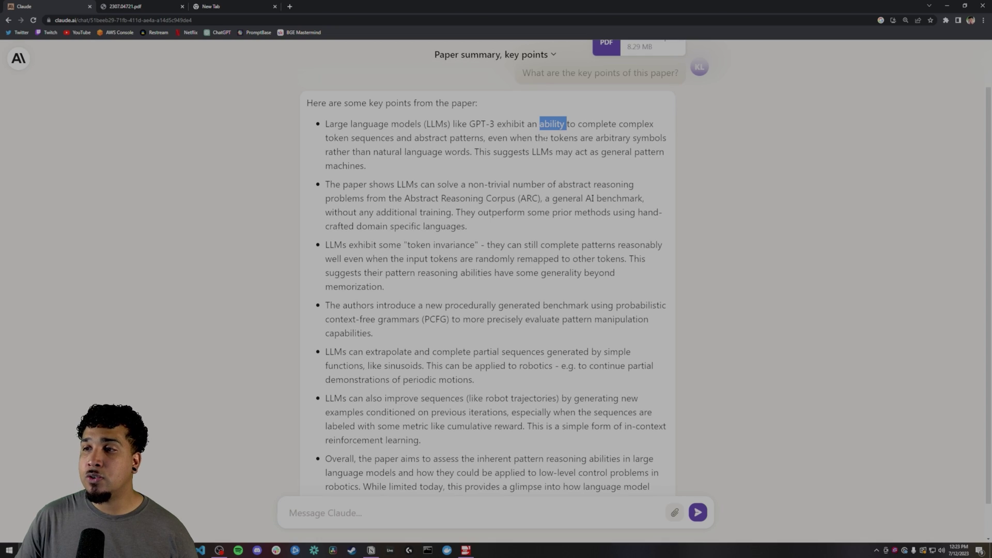
{"action": "left_click_drag", "start_coordinate": [323, 136], "coordinate": [484, 138]}
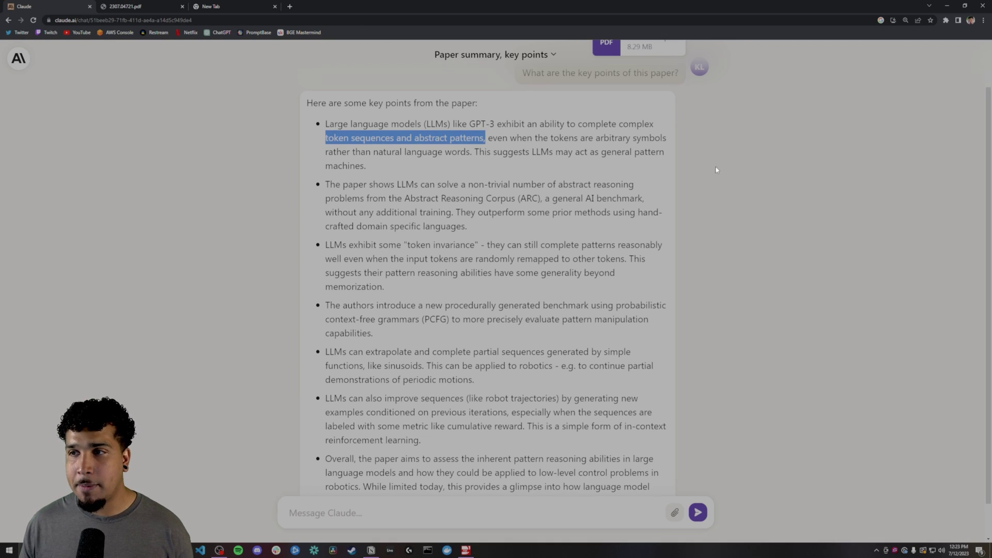
{"action": "scroll", "coordinate": [717, 170], "scroll_direction": "up", "scroll_amount": 1}
{"action": "scroll", "coordinate": [575, 291], "scroll_direction": "down", "scroll_amount": 2}
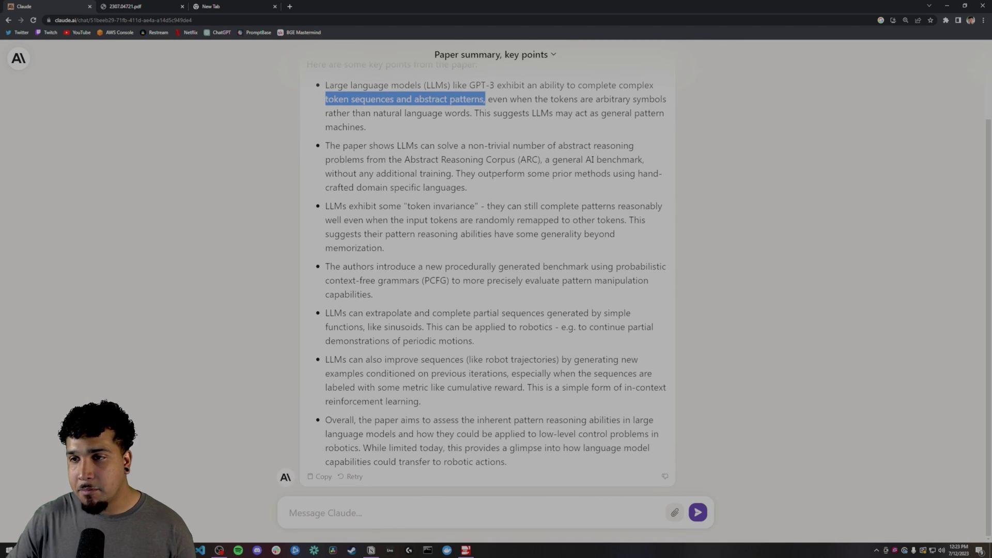
{"action": "left_click", "coordinate": [401, 512]}
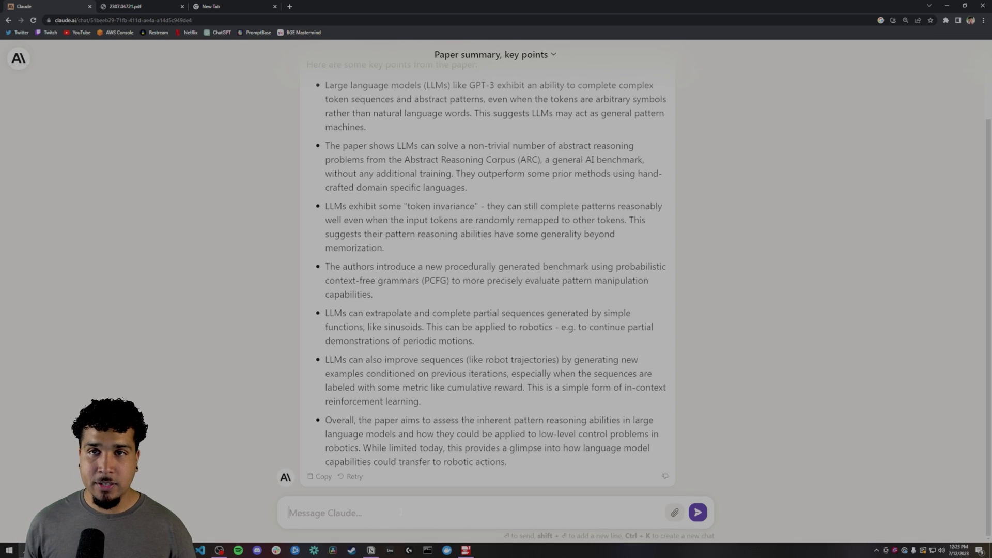
- Ask Claude to explain it like I'm 5, then select the symbols-not-just-words phrase in its reply
{"action": "type", "text": "explain like im 4"}
{"action": "left_click_drag", "start_coordinate": [326, 155], "coordinate": [555, 141]}
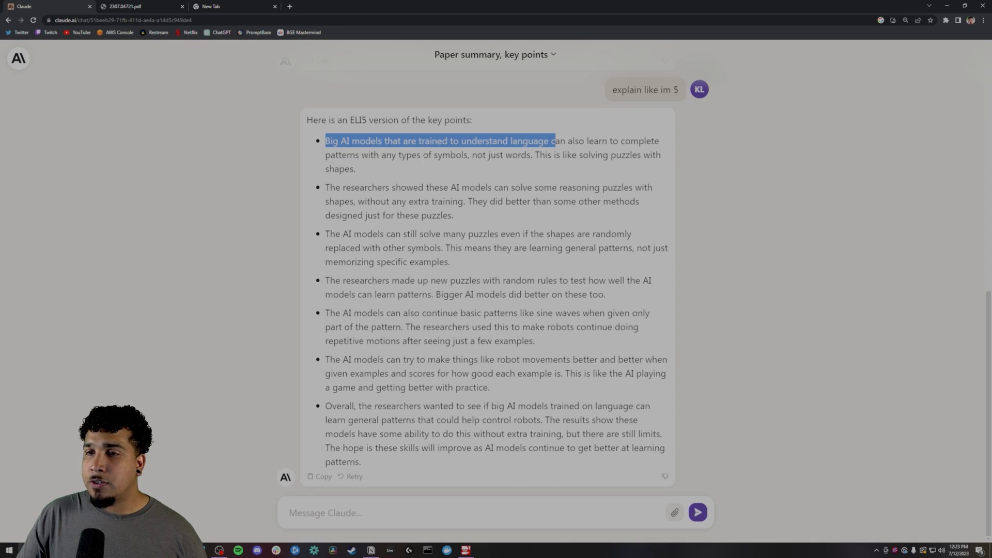
{"action": "left_click_drag", "start_coordinate": [335, 156], "coordinate": [568, 164]}
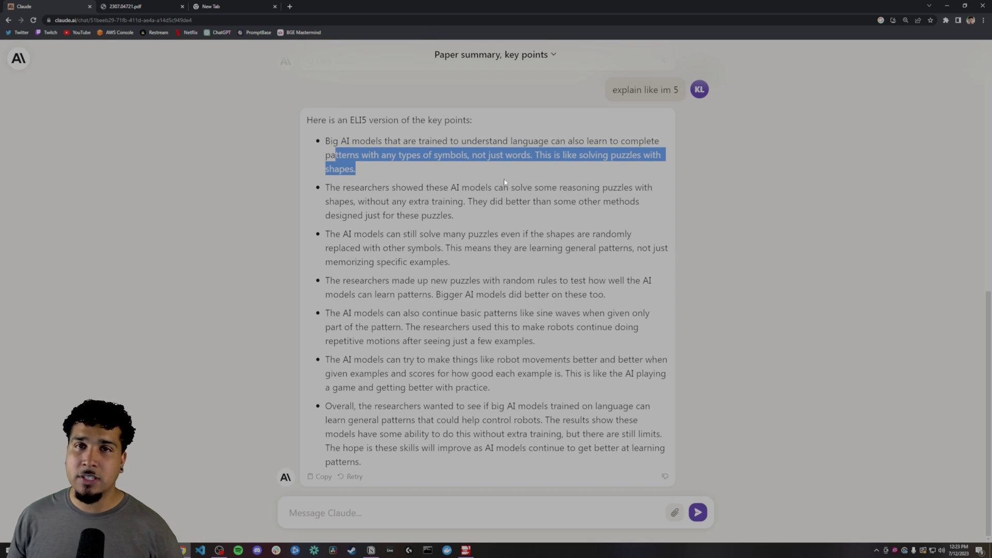